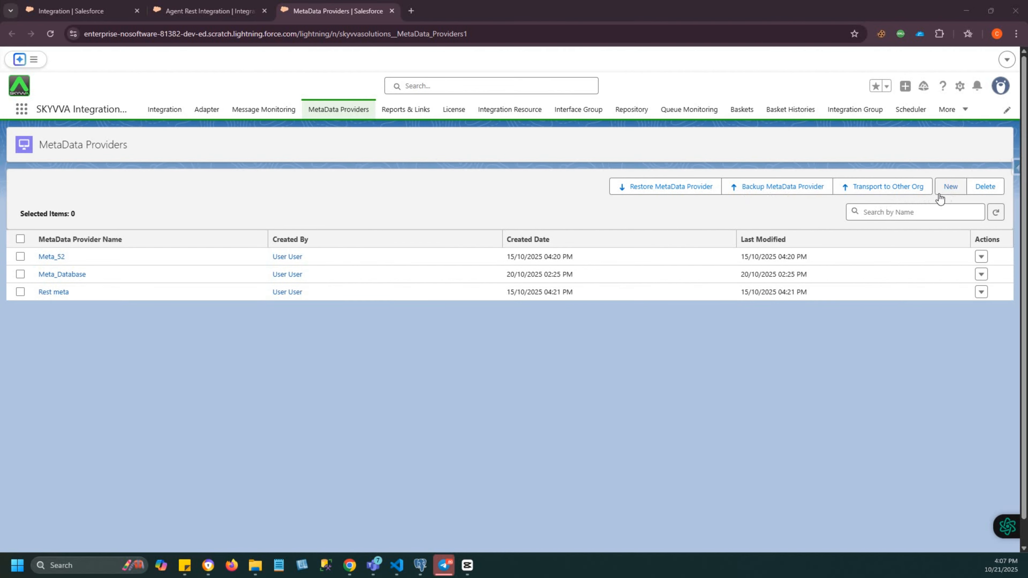
- Create a metadata provider named Test_metadata_provider with the description "for testing" and save it
{"action": "left_click", "coordinate": [953, 190]}
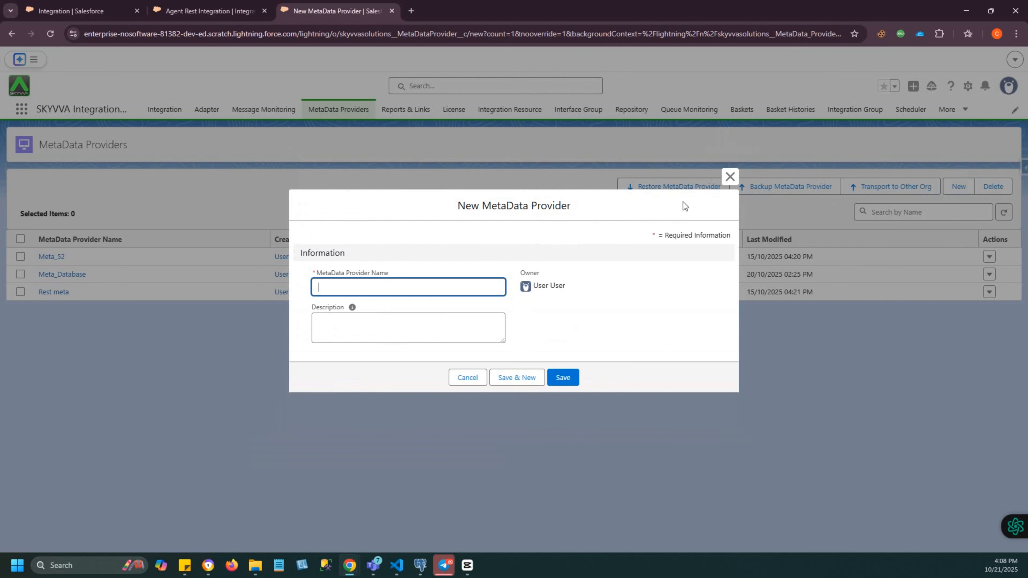
{"action": "type", "text": "Test"}
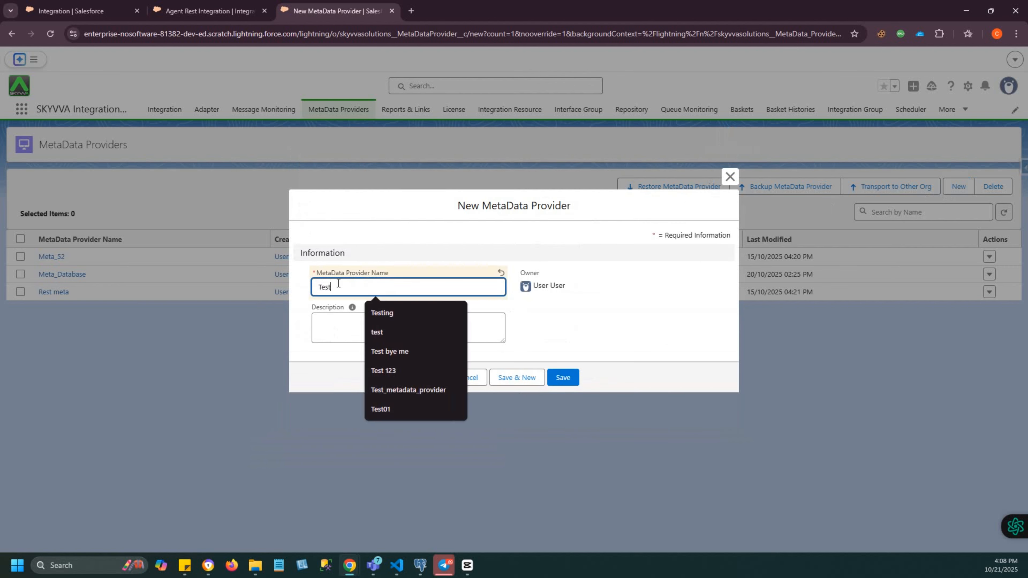
{"action": "type", "text": "_met"}
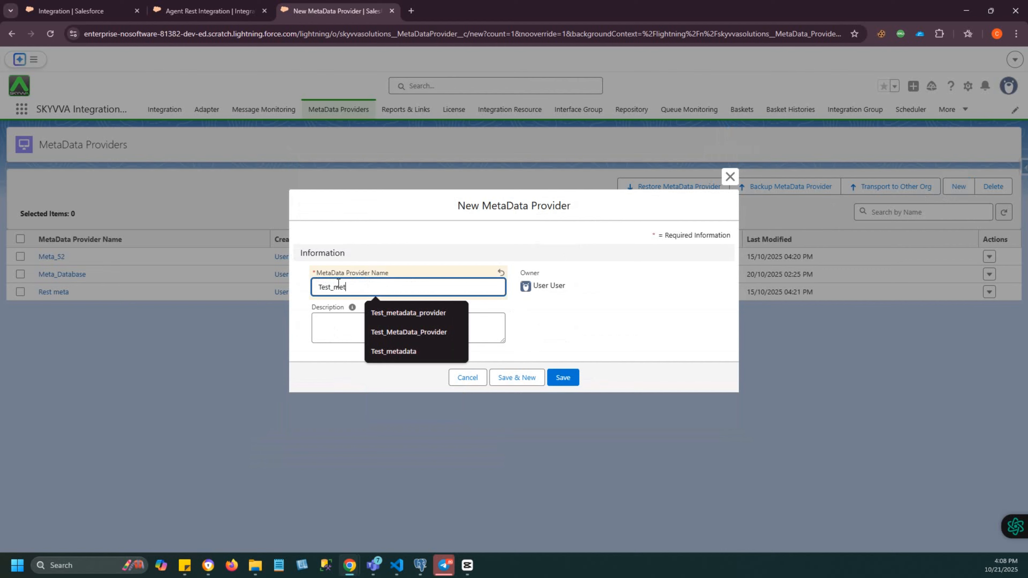
{"action": "left_click", "coordinate": [389, 313]}
{"action": "left_click", "coordinate": [340, 324]}
{"action": "type", "text": "for testing"}
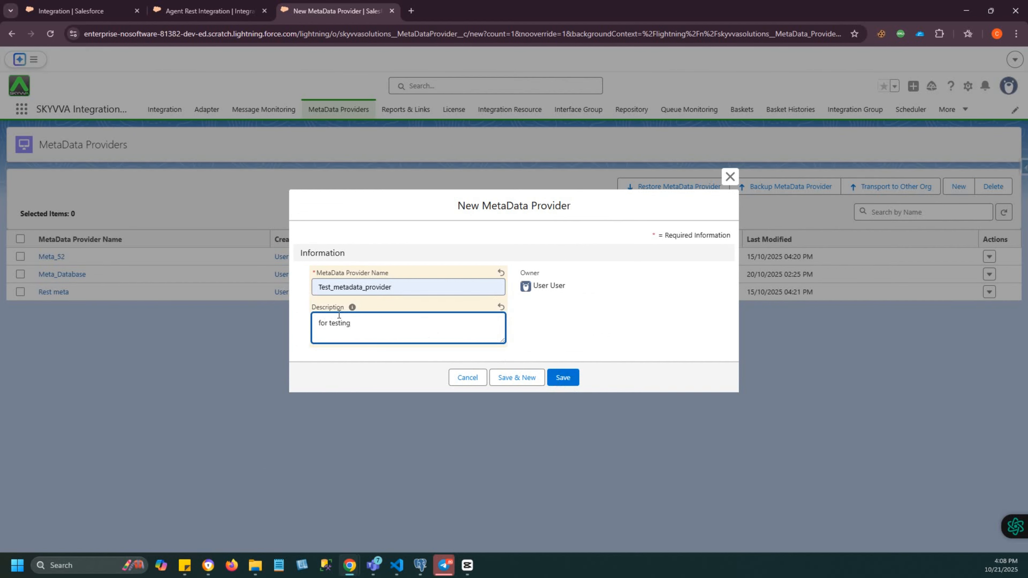
{"action": "left_click", "coordinate": [558, 380]}
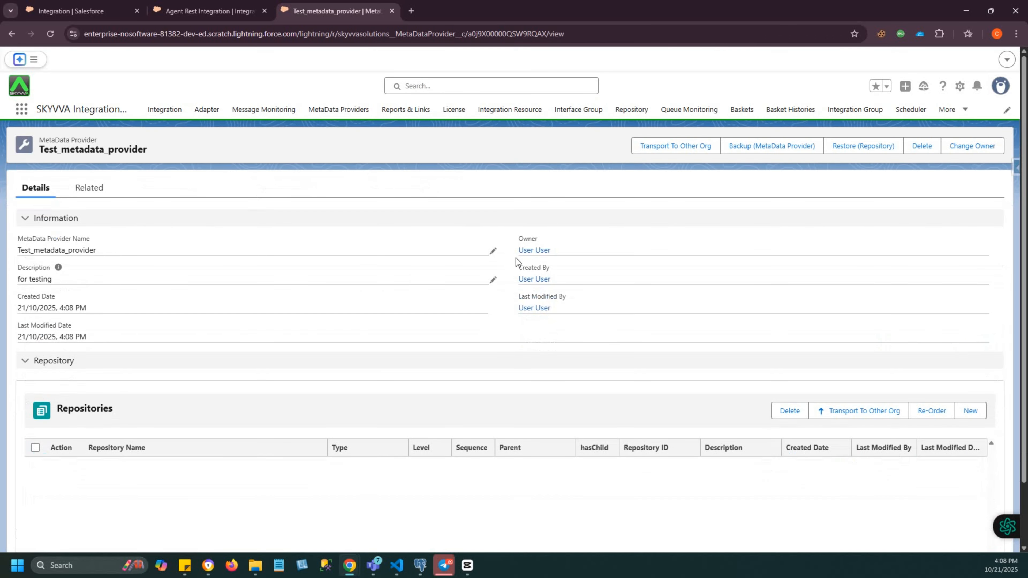
- Add a repository named New_Repository to the Test_metadata_provider record and save it
{"action": "scroll", "coordinate": [197, 289], "scroll_direction": "down", "scroll_amount": 2}
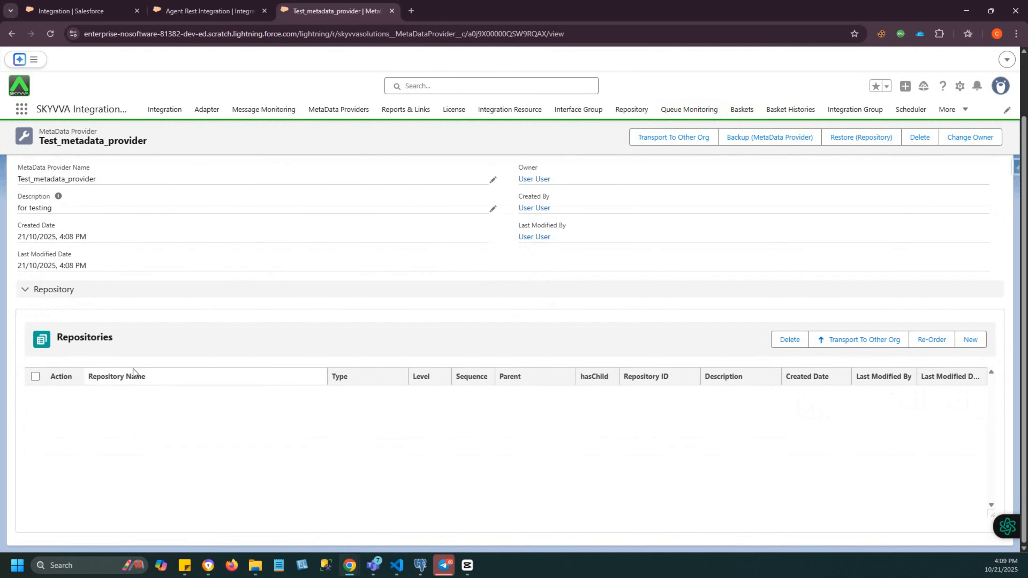
{"action": "left_click", "coordinate": [972, 341]}
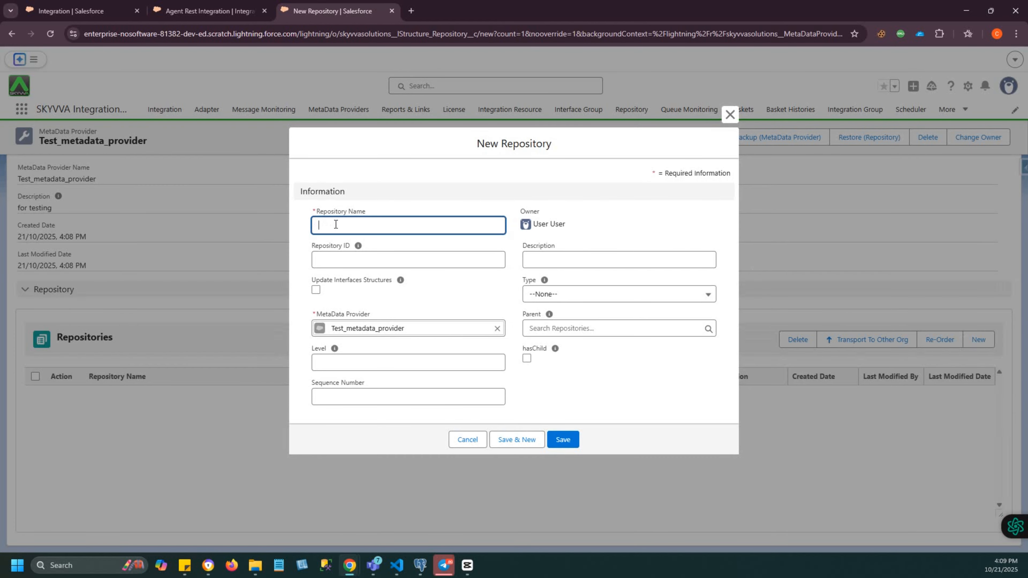
{"action": "type", "text": "New_Repository"}
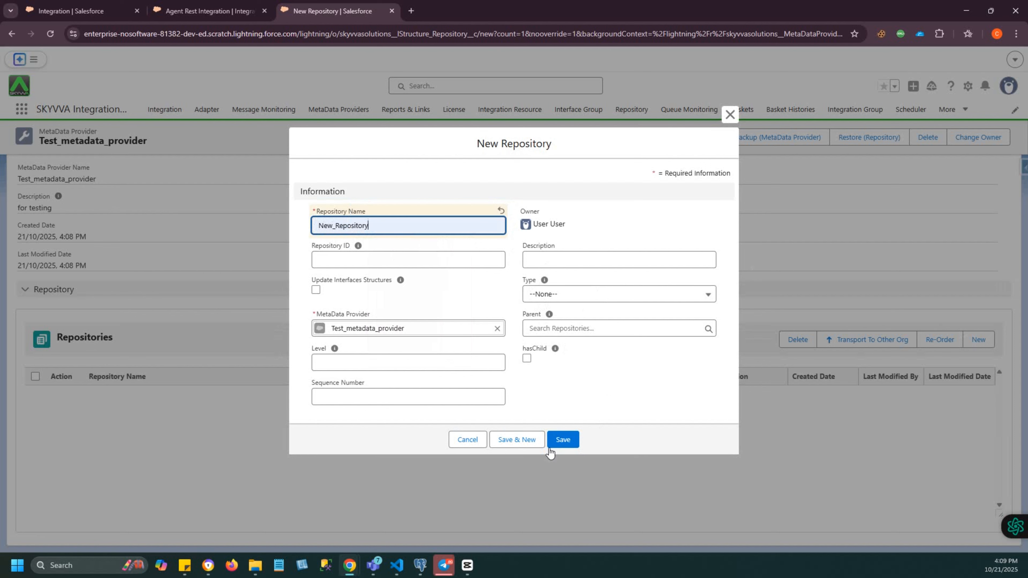
{"action": "left_click", "coordinate": [558, 443]}
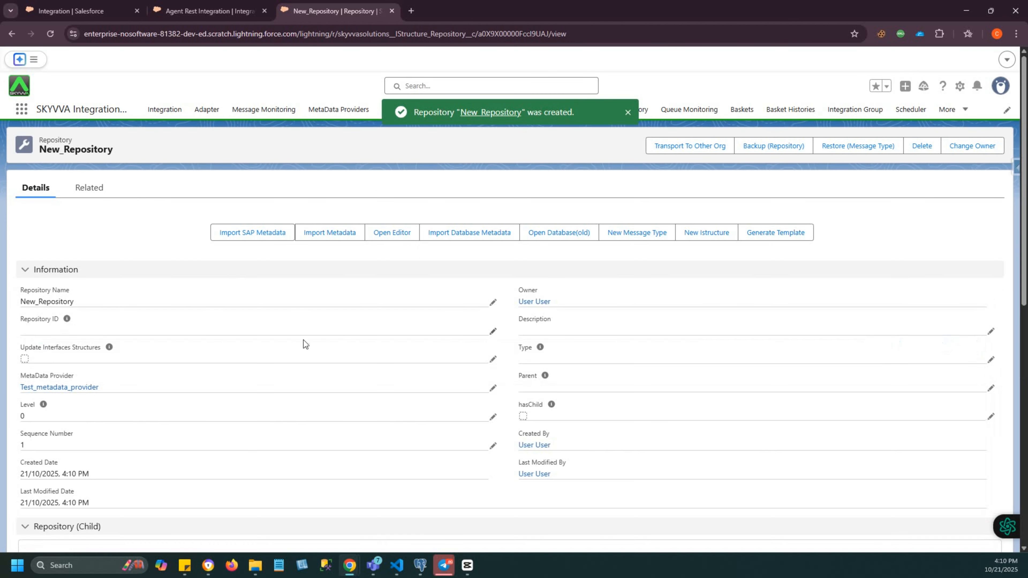
- Start a metadata import for New_Repository using the file type Swagger 2.0/OpenAPI 2.0 and proceed to the file attachment stage
{"action": "scroll", "coordinate": [241, 422], "scroll_direction": "down", "scroll_amount": 3}
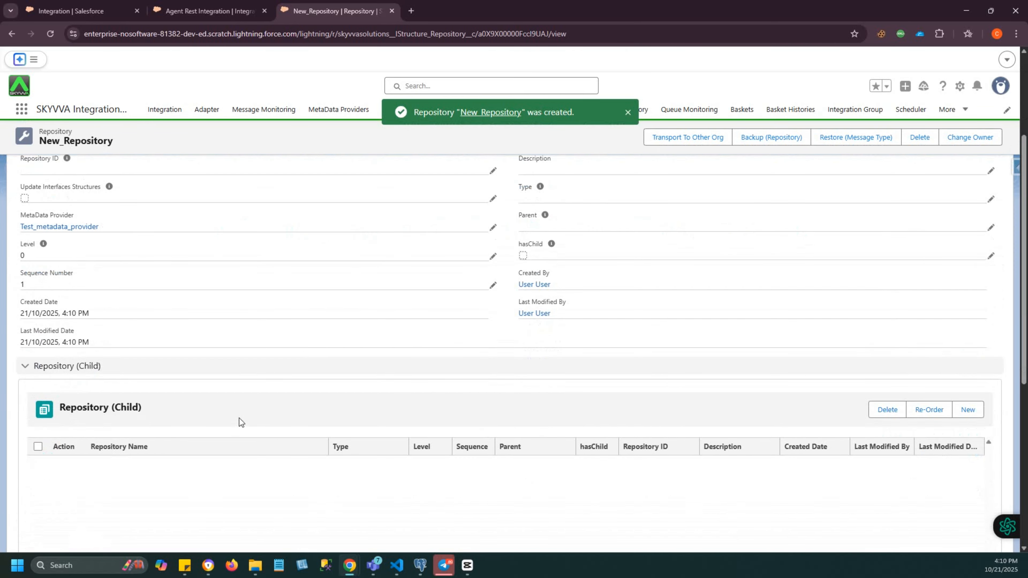
{"action": "scroll", "coordinate": [239, 418], "scroll_direction": "down", "scroll_amount": 6}
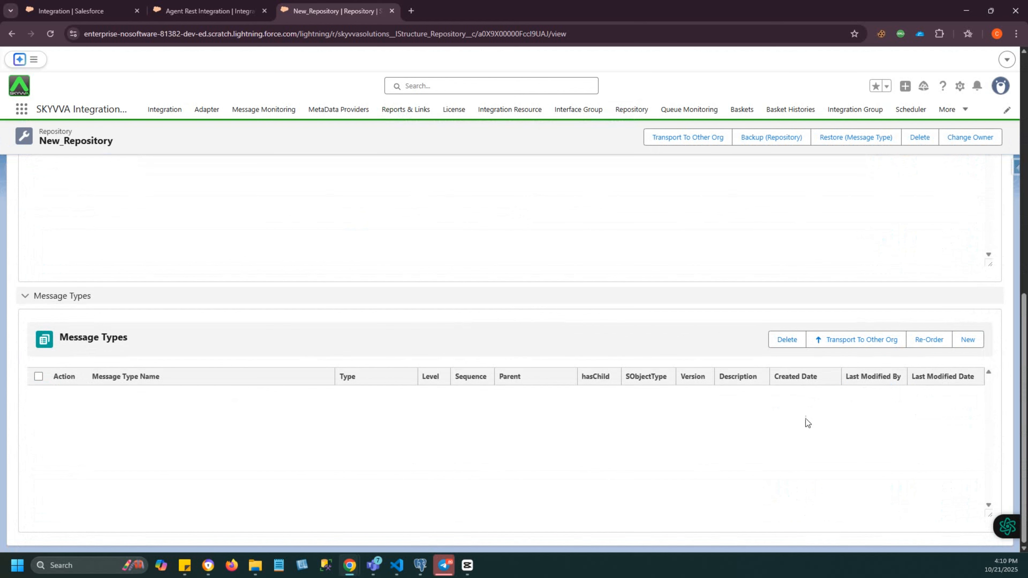
{"action": "scroll", "coordinate": [541, 361], "scroll_direction": "up", "scroll_amount": 9}
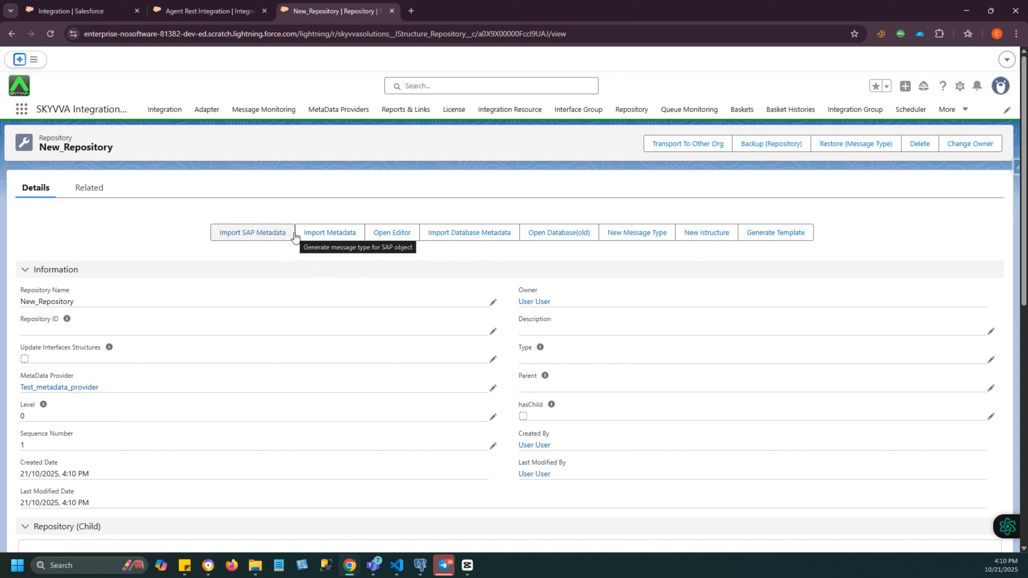
{"action": "left_click", "coordinate": [330, 238]}
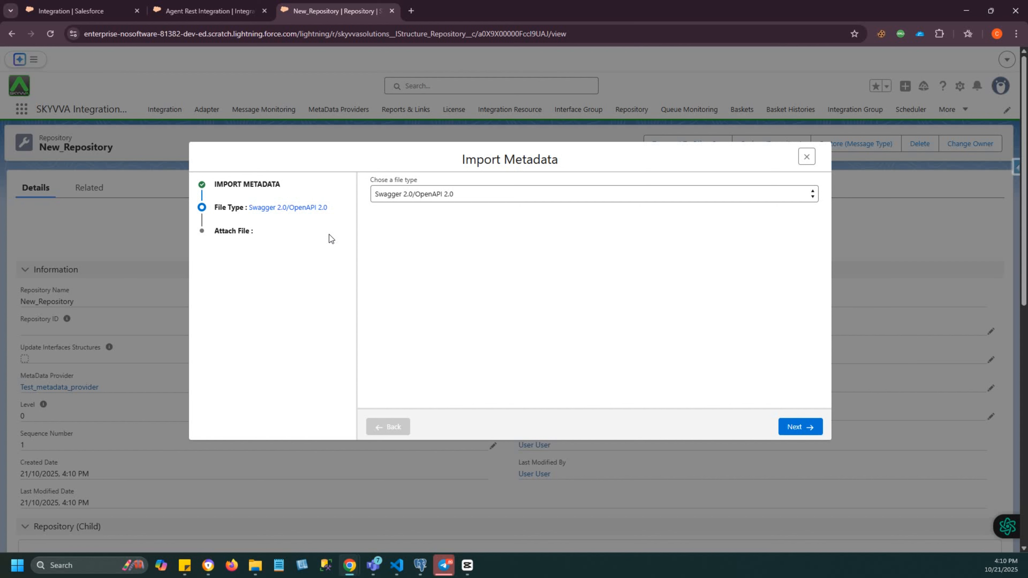
{"action": "left_click", "coordinate": [419, 196]}
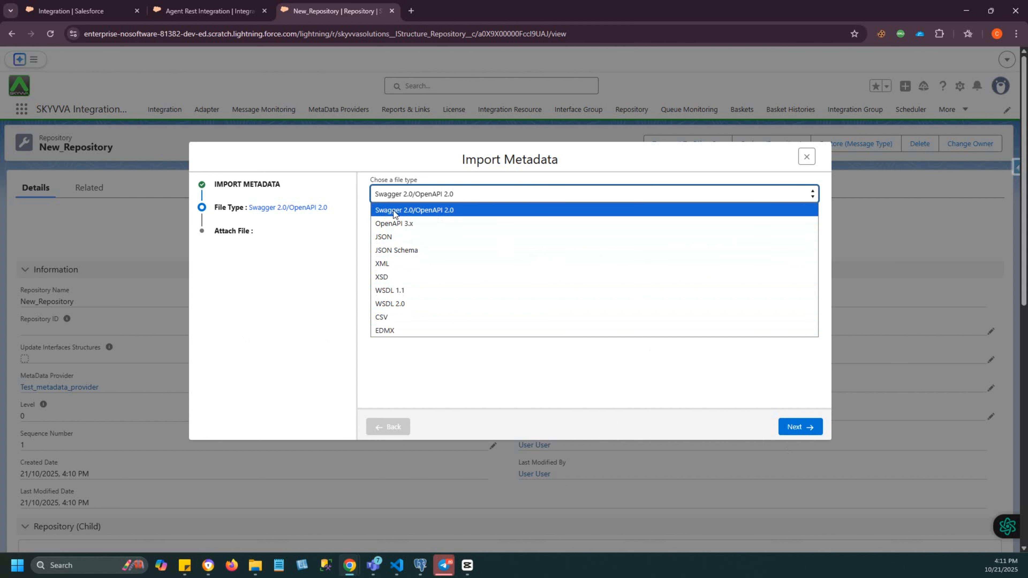
{"action": "left_click", "coordinate": [426, 210]}
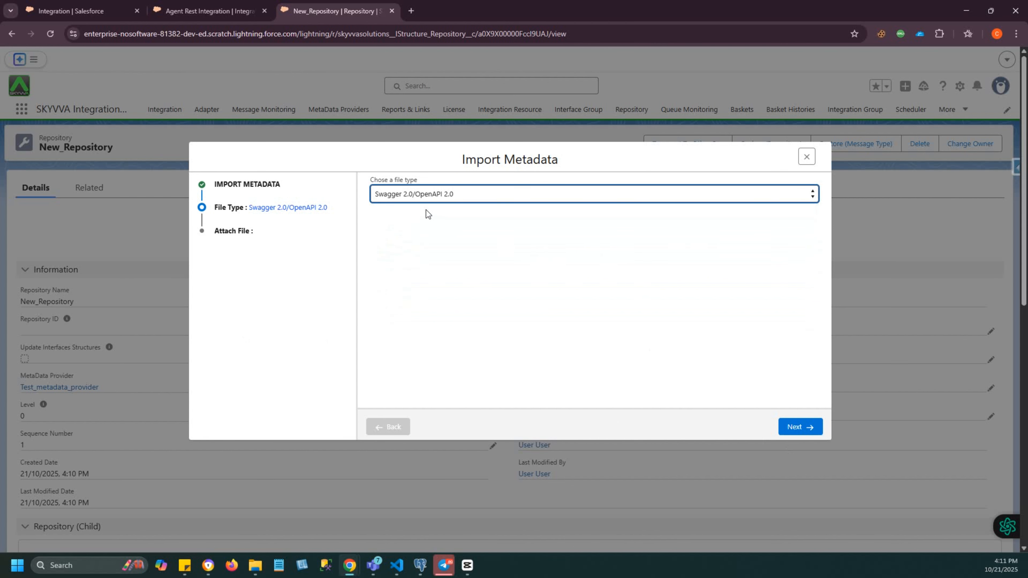
{"action": "left_click", "coordinate": [797, 428]}
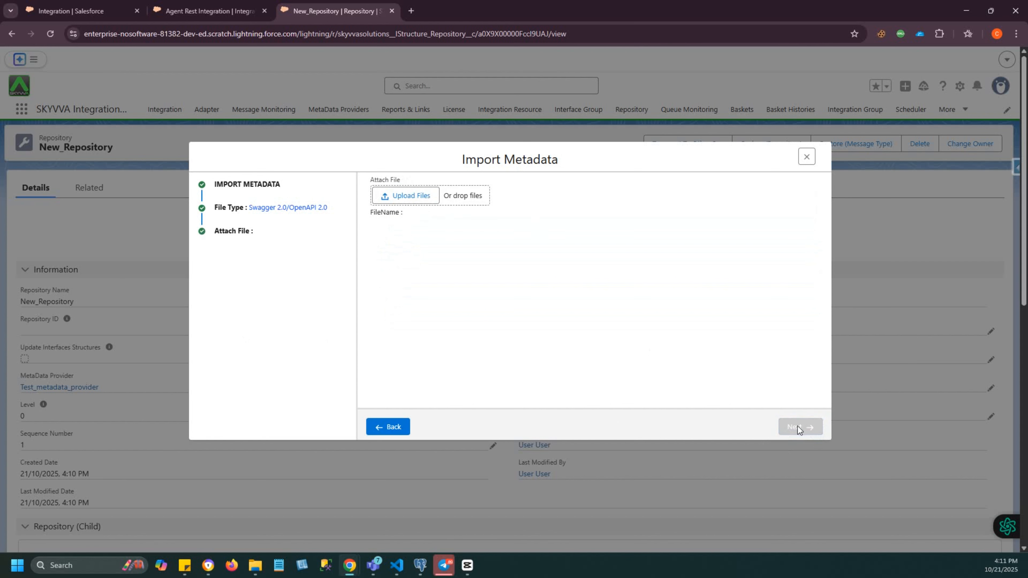
- Attach PetStoreSwagger-2.0.json from the "File import messagetype" folder to the metadata import
{"action": "left_click", "coordinate": [406, 195]}
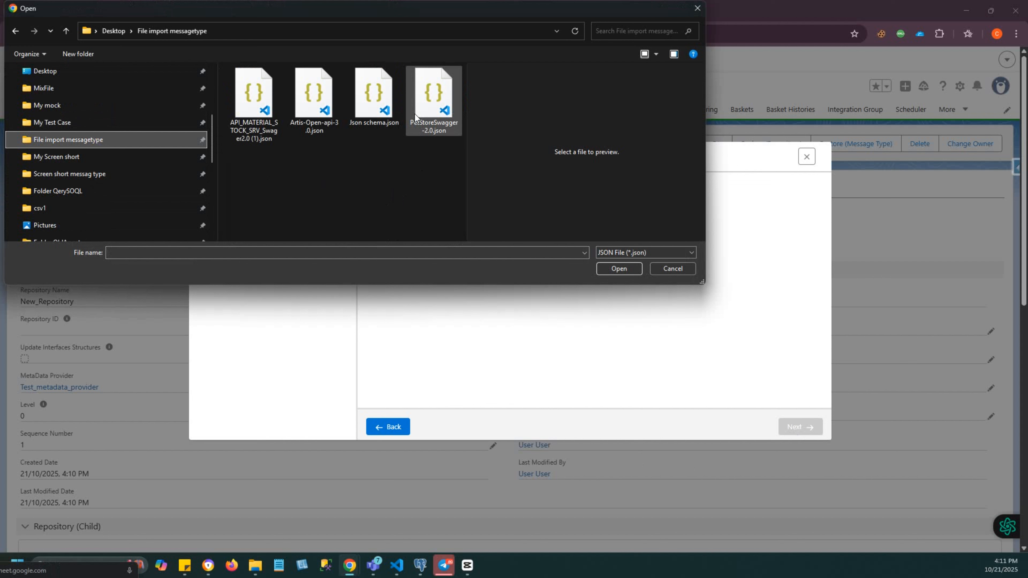
{"action": "left_click", "coordinate": [440, 110]}
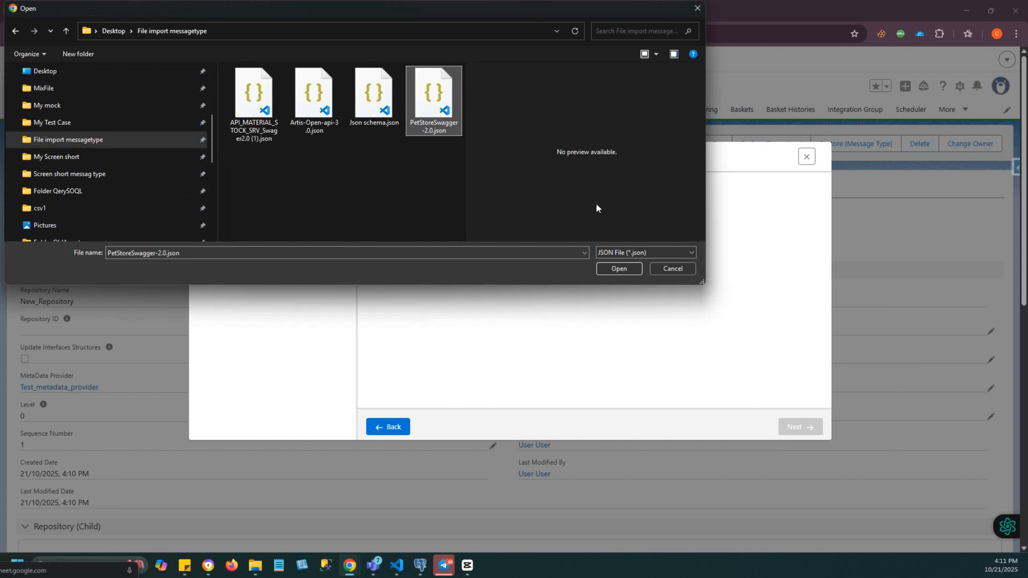
{"action": "left_click", "coordinate": [616, 268]}
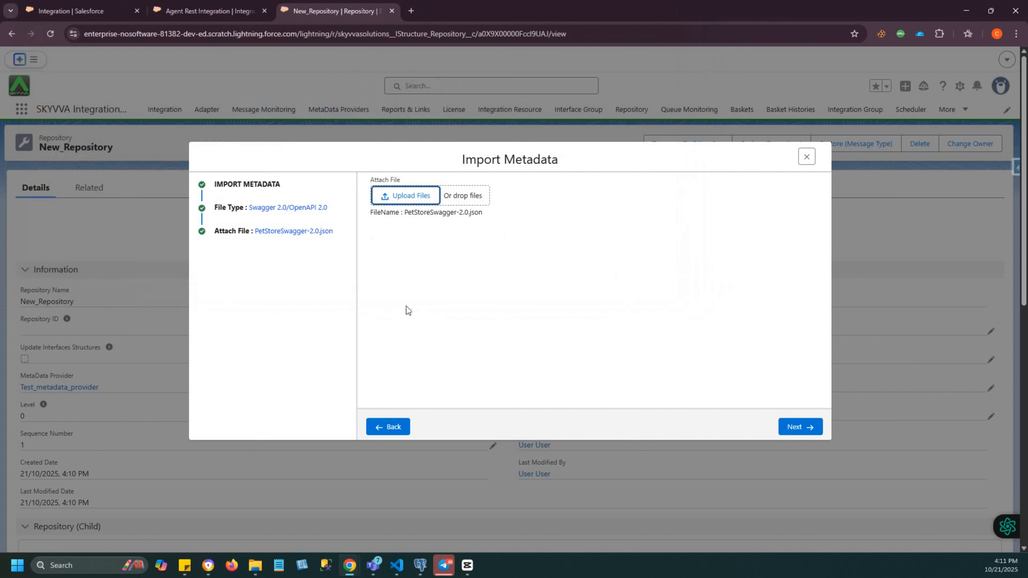
- Switch to Visual Studio Code, review the contents of PetStoreSwagger-2.0.json, and return to the import wizard
{"action": "key", "text": "alt+Tab"}
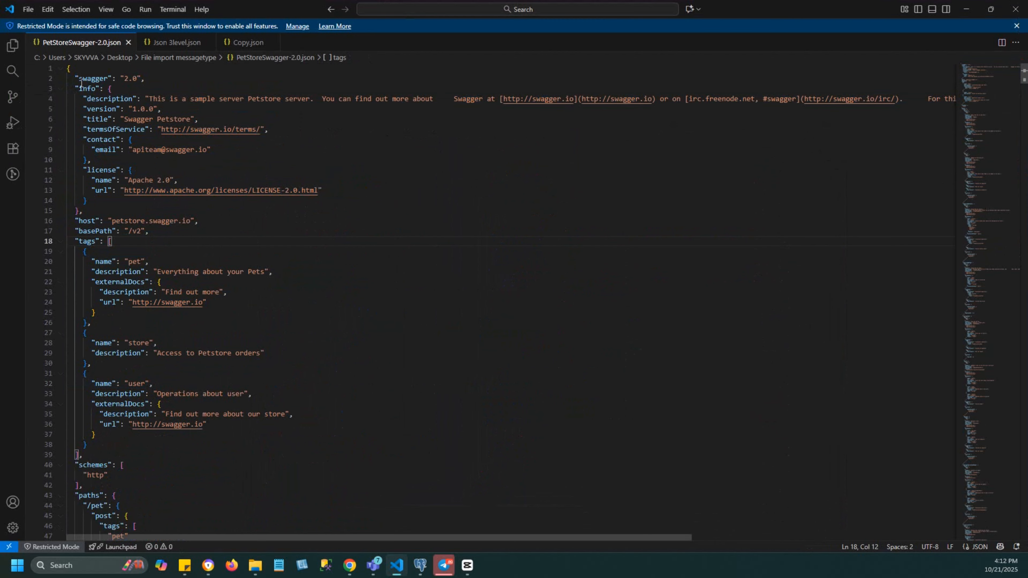
{"action": "scroll", "coordinate": [190, 348], "scroll_direction": "down", "scroll_amount": 8}
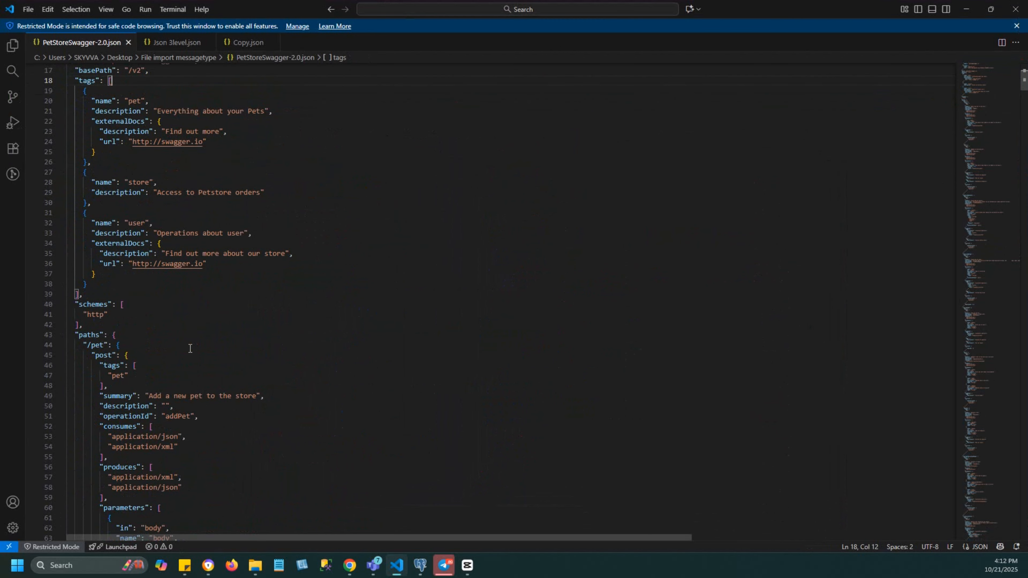
{"action": "scroll", "coordinate": [190, 348], "scroll_direction": "down", "scroll_amount": 10}
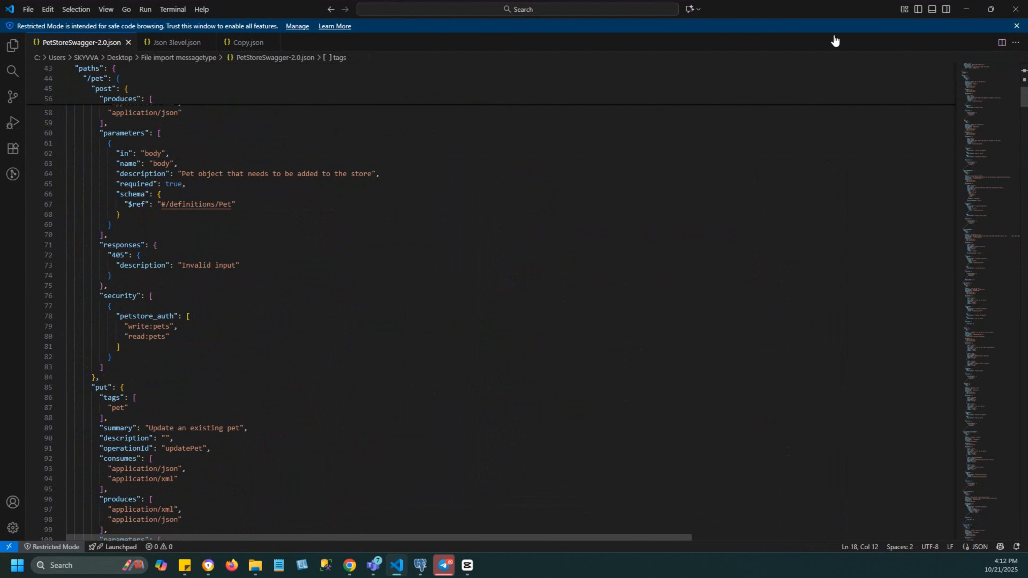
{"action": "left_click", "coordinate": [966, 13]}
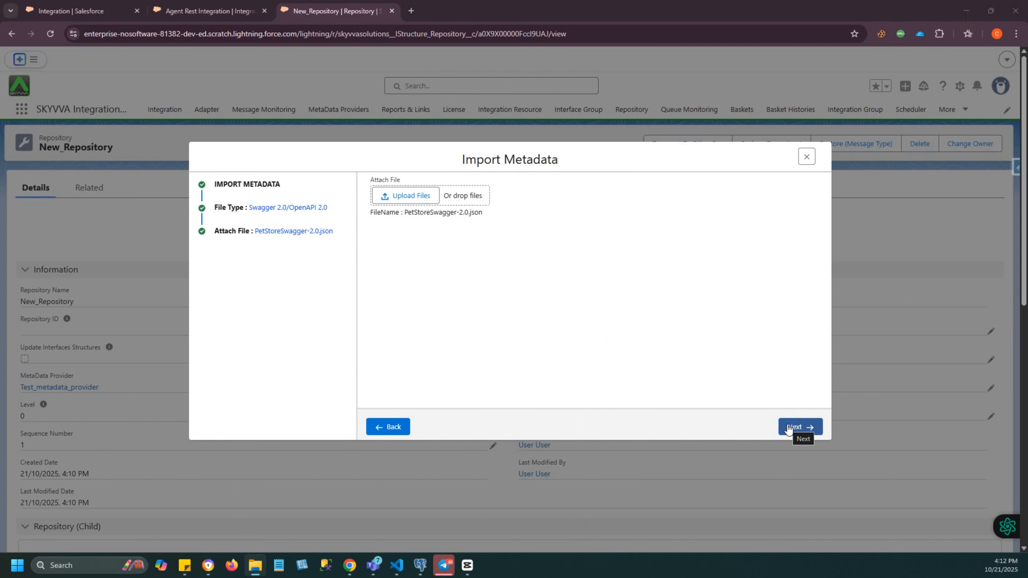
- Select only the /pet path from the Swagger file and save it as an imported message type
{"action": "left_click", "coordinate": [788, 428]}
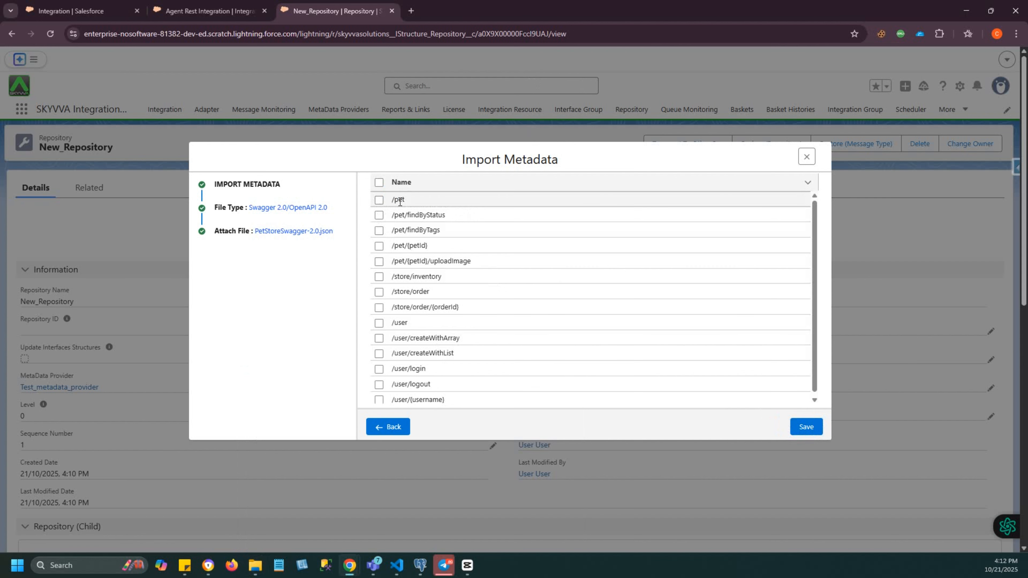
{"action": "left_click", "coordinate": [379, 199]}
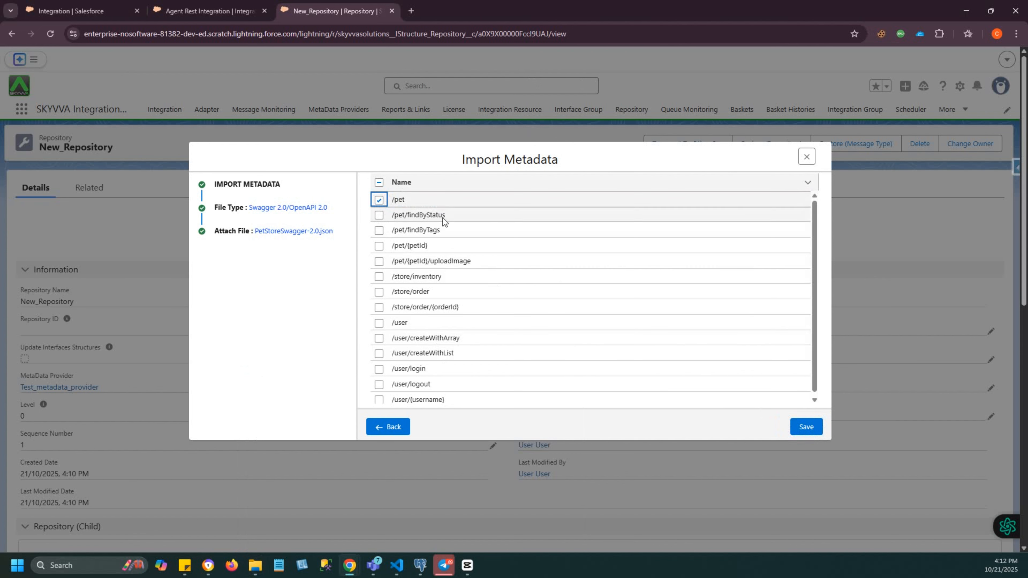
{"action": "left_click", "coordinate": [806, 427]}
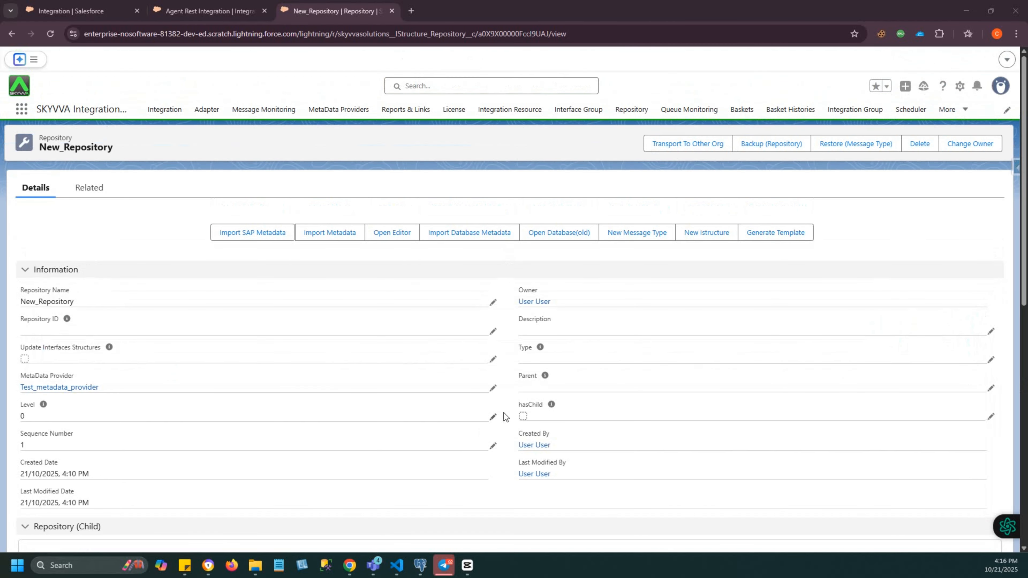
- Examine the imported /pet message type by expanding its Request, request Body and Response structures
{"action": "scroll", "coordinate": [504, 413], "scroll_direction": "down", "scroll_amount": 10}
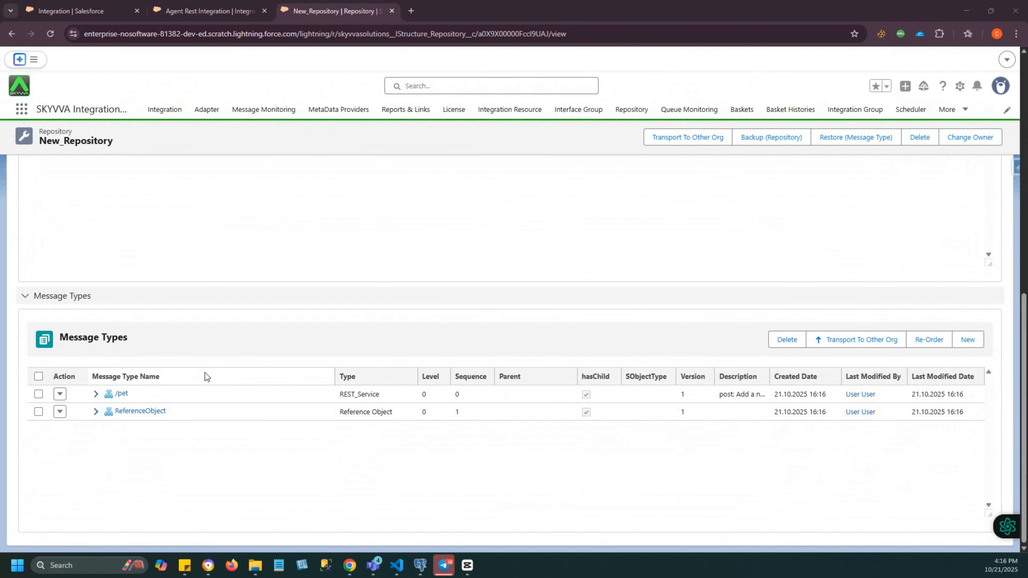
{"action": "left_click", "coordinate": [96, 395]}
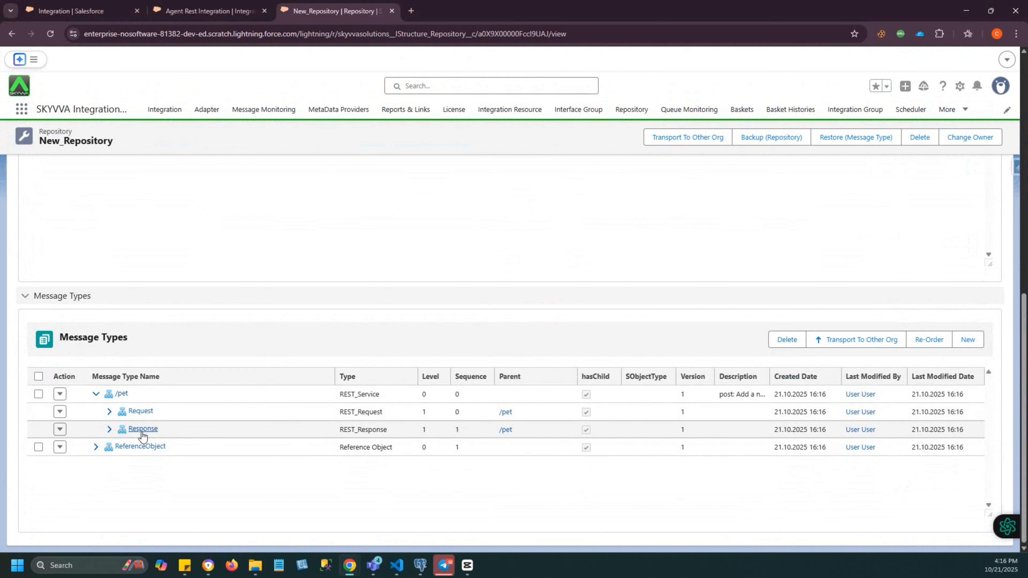
{"action": "left_click", "coordinate": [109, 412]}
{"action": "left_click", "coordinate": [123, 483]}
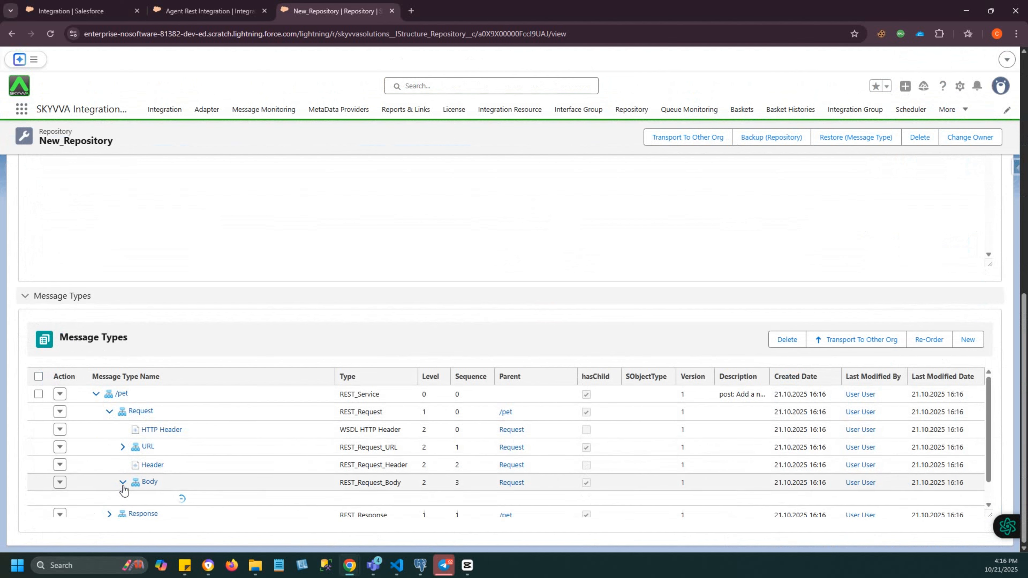
{"action": "scroll", "coordinate": [117, 492], "scroll_direction": "down", "scroll_amount": 1}
{"action": "left_click", "coordinate": [109, 491]}
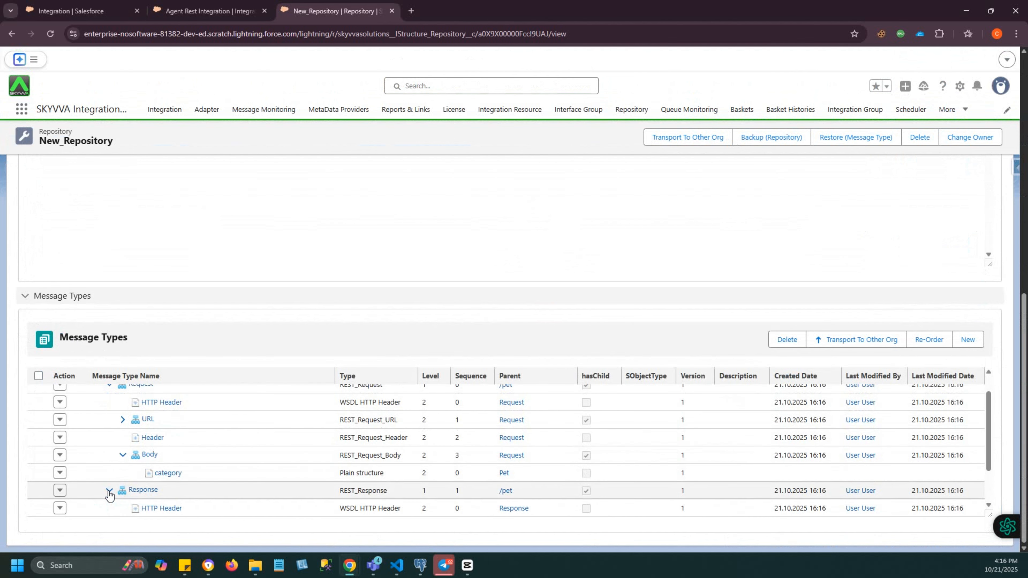
{"action": "scroll", "coordinate": [138, 498], "scroll_direction": "down", "scroll_amount": 2}
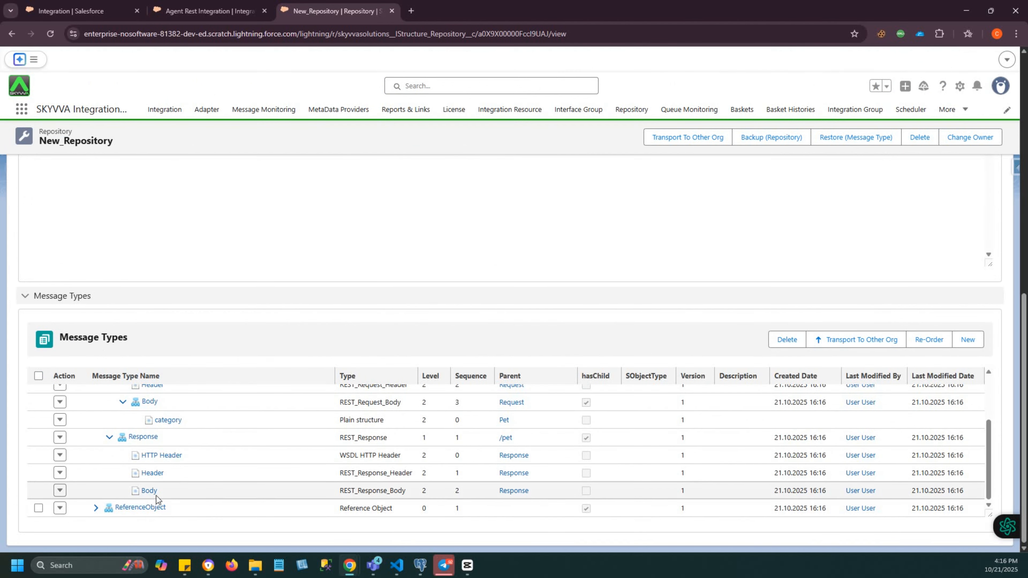
- Open the metadata editor for New_Repository and choose XML as the file type
{"action": "scroll", "coordinate": [210, 455], "scroll_direction": "up", "scroll_amount": 3}
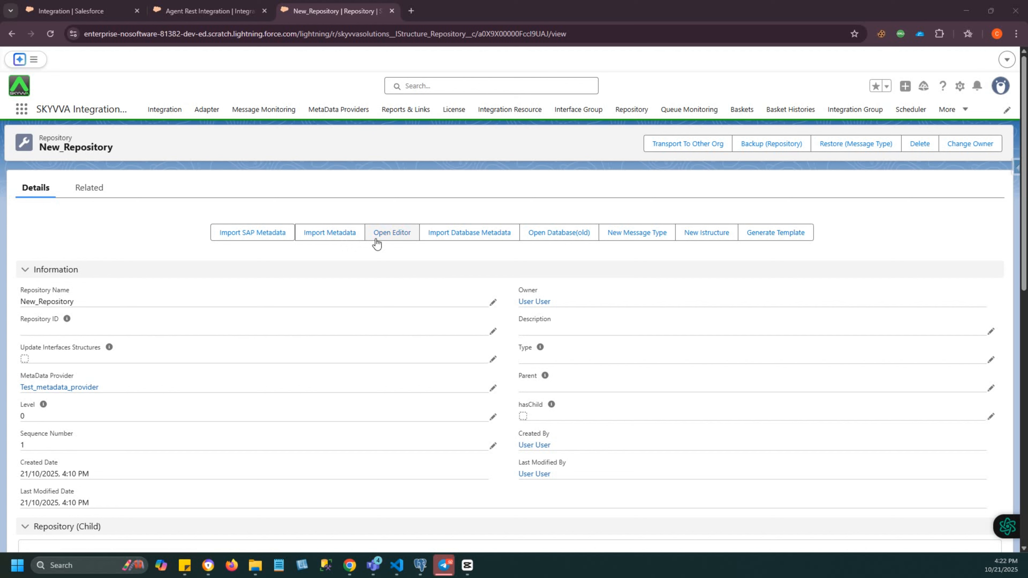
{"action": "left_click", "coordinate": [391, 234]}
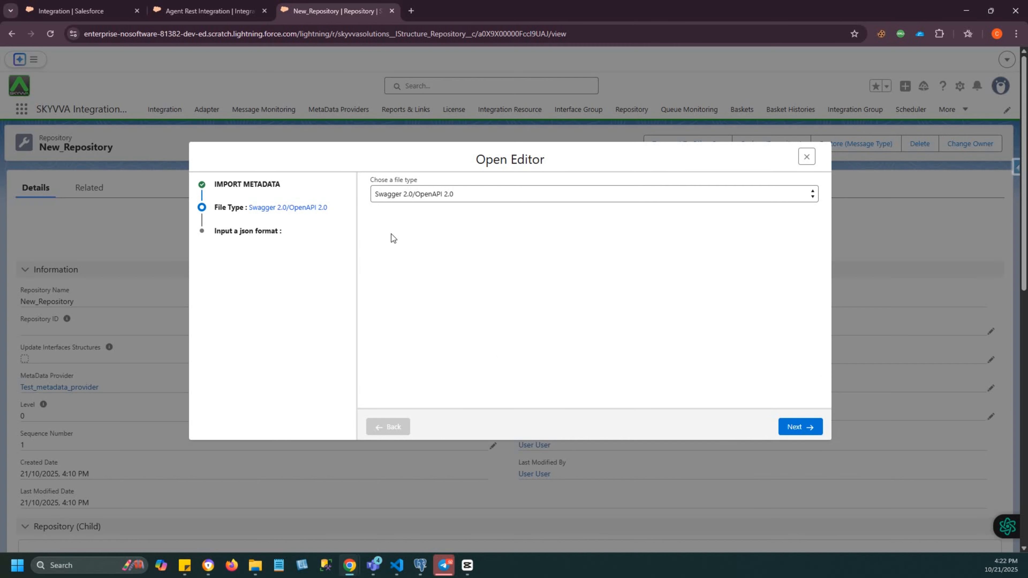
{"action": "left_click", "coordinate": [394, 196]}
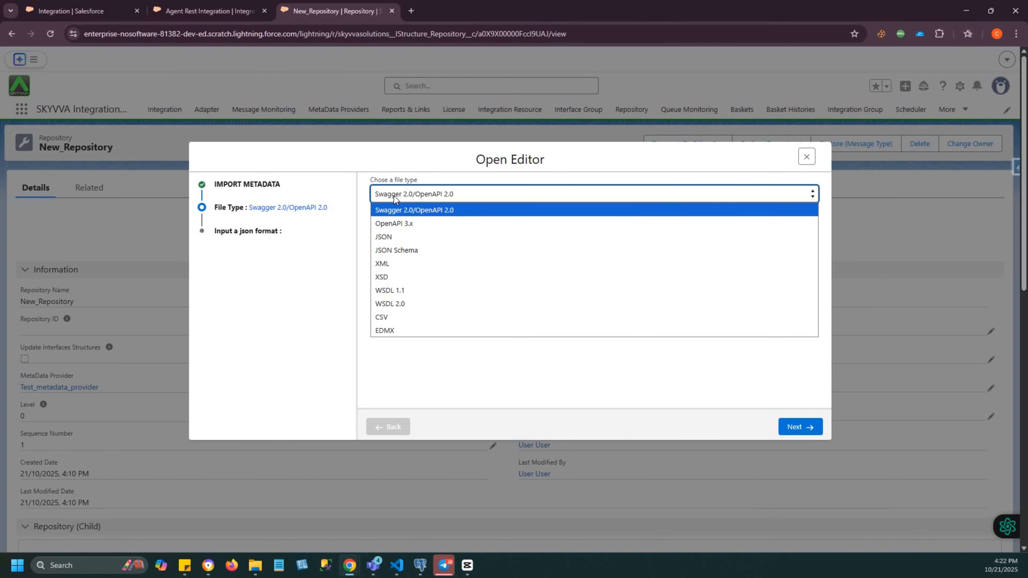
{"action": "left_click", "coordinate": [385, 265]}
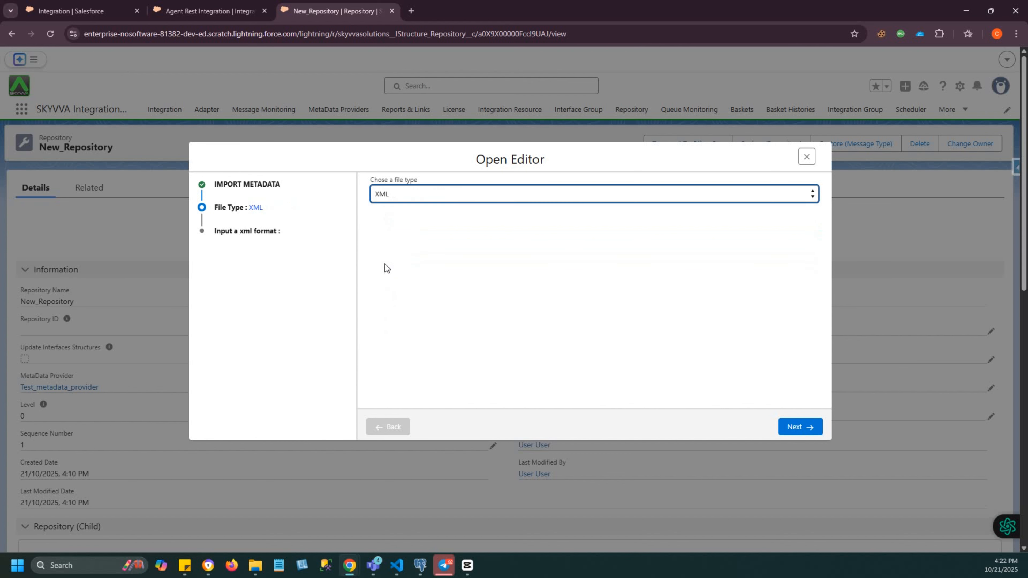
- Proceed to the XML input stage, switch to Visual Studio Code and copy the entire contents of test_amazon s3.xml
{"action": "left_click", "coordinate": [798, 424]}
{"action": "key", "text": "alt+Tab"}
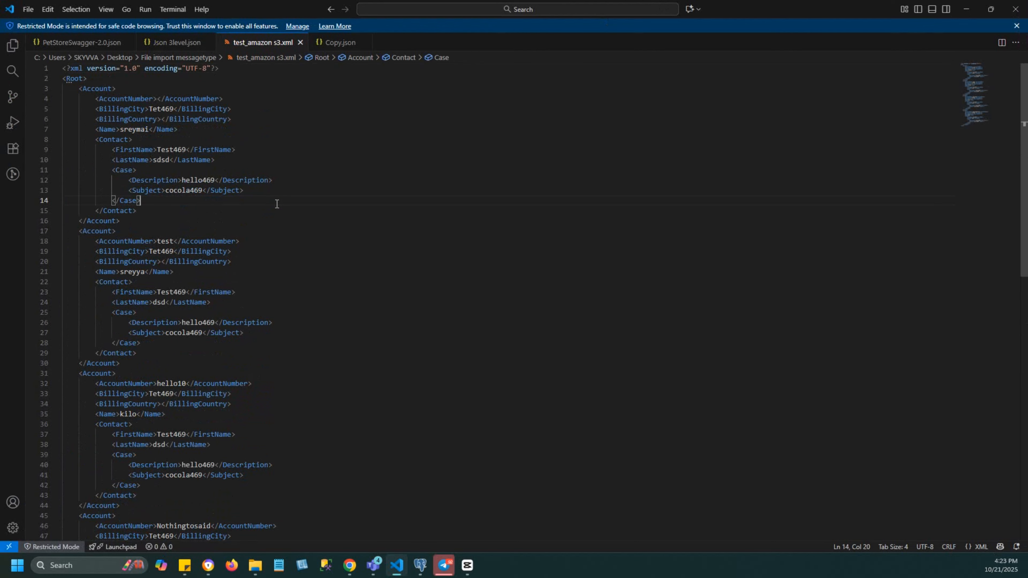
{"action": "key", "text": "ctrl+a"}
{"action": "key", "text": "ctrl+c"}
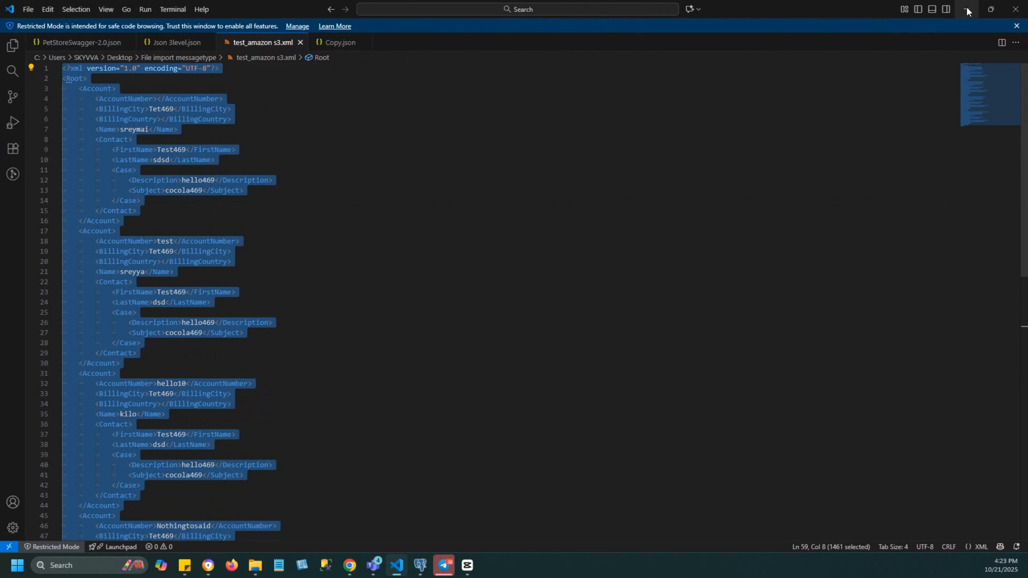
- Return to the browser, paste the copied XML into the metadata editor and save it as a message type
{"action": "left_click", "coordinate": [966, 9]}
{"action": "key", "text": "ctrl+v"}
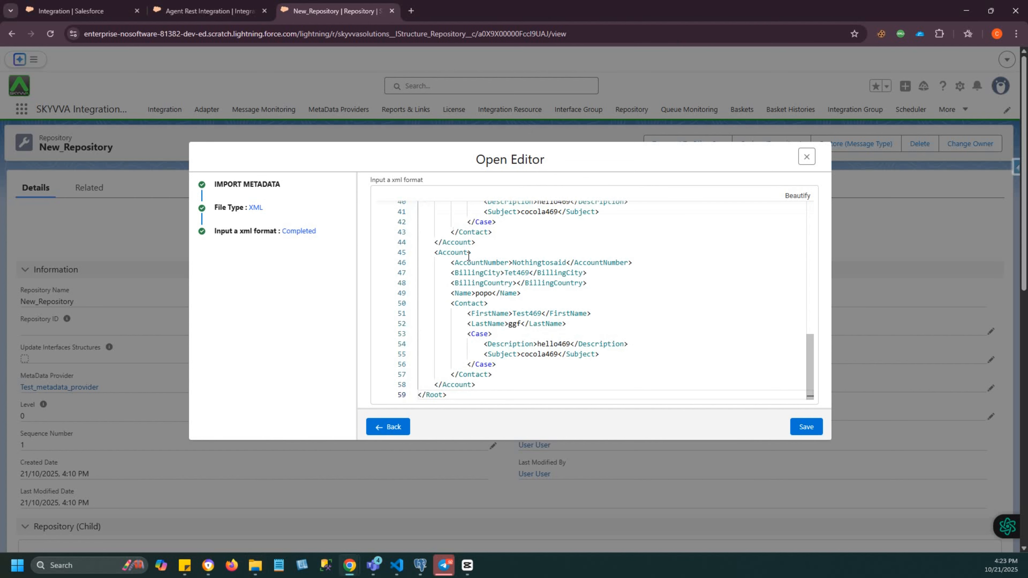
{"action": "scroll", "coordinate": [488, 317], "scroll_direction": "up", "scroll_amount": 3}
{"action": "scroll", "coordinate": [487, 316], "scroll_direction": "down", "scroll_amount": 1}
{"action": "left_click", "coordinate": [805, 427]}
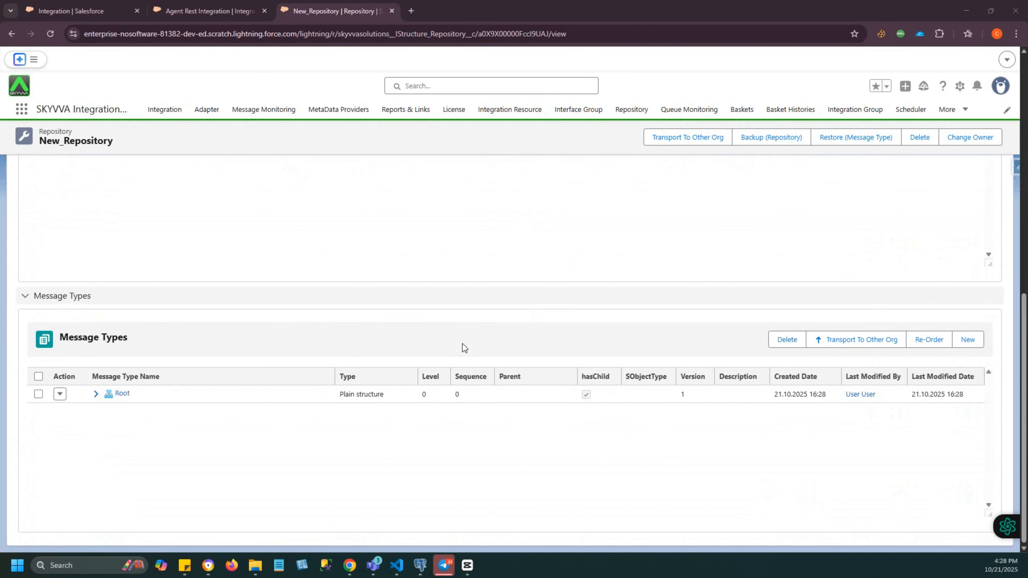
- Examine the generated Root message type by expanding its Account and Contact levels
{"action": "left_click", "coordinate": [95, 394]}
{"action": "left_click", "coordinate": [109, 412]}
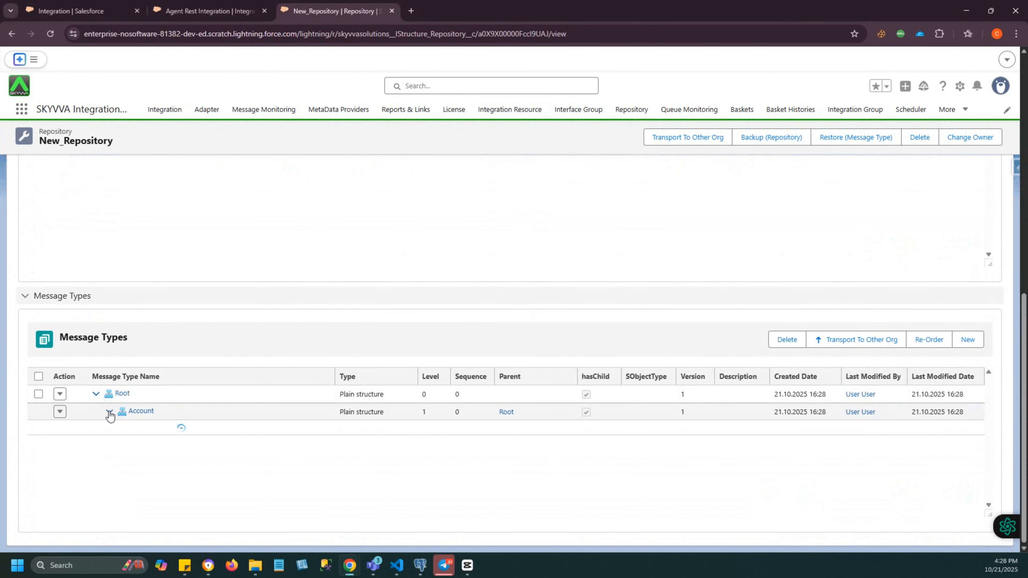
{"action": "left_click", "coordinate": [123, 429]}
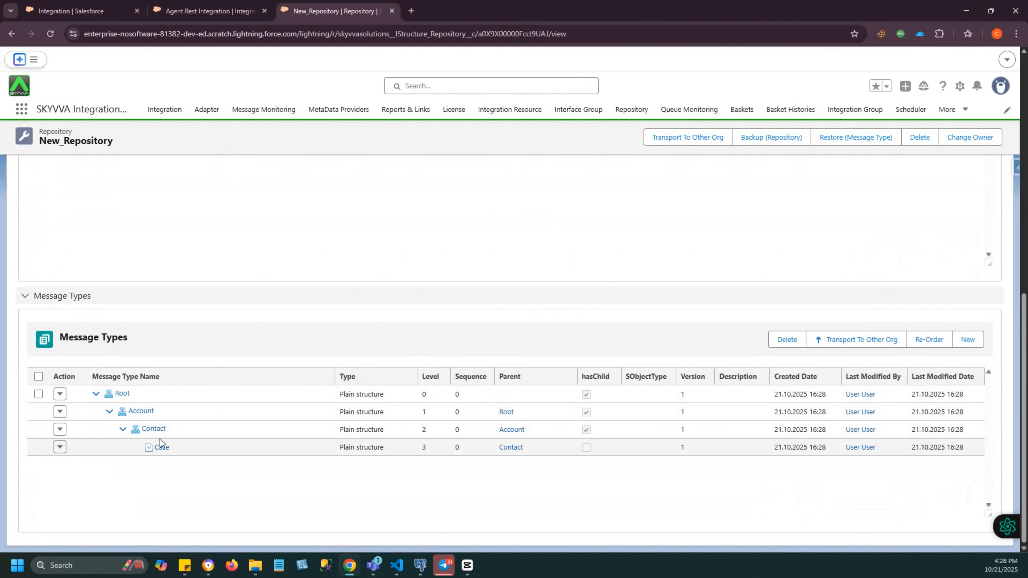
{"action": "scroll", "coordinate": [159, 439], "scroll_direction": "up", "scroll_amount": 15}
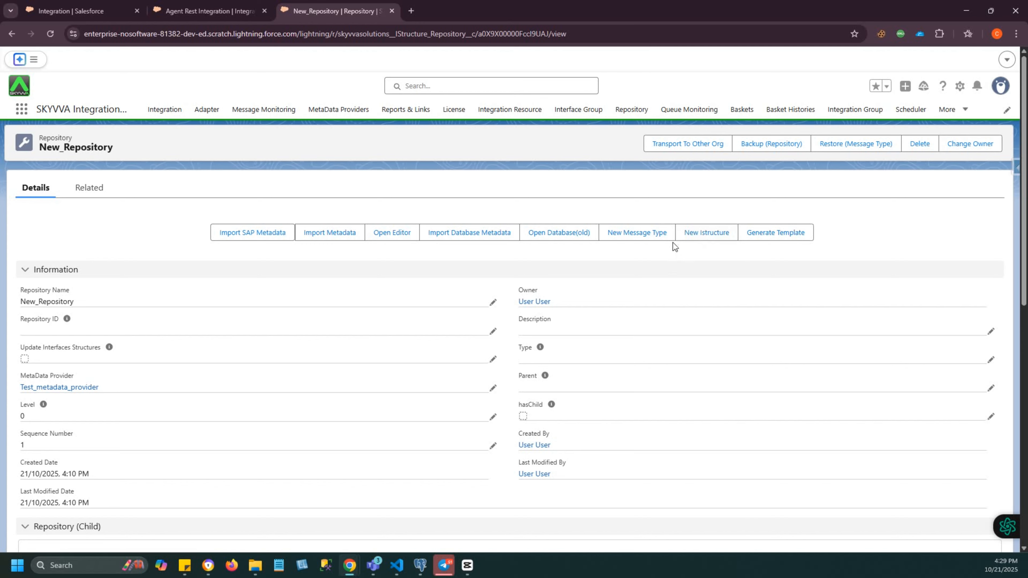
- Create IStructures named Accname and AccNumber in New_Repository, with type String and no category
{"action": "left_click", "coordinate": [688, 238]}
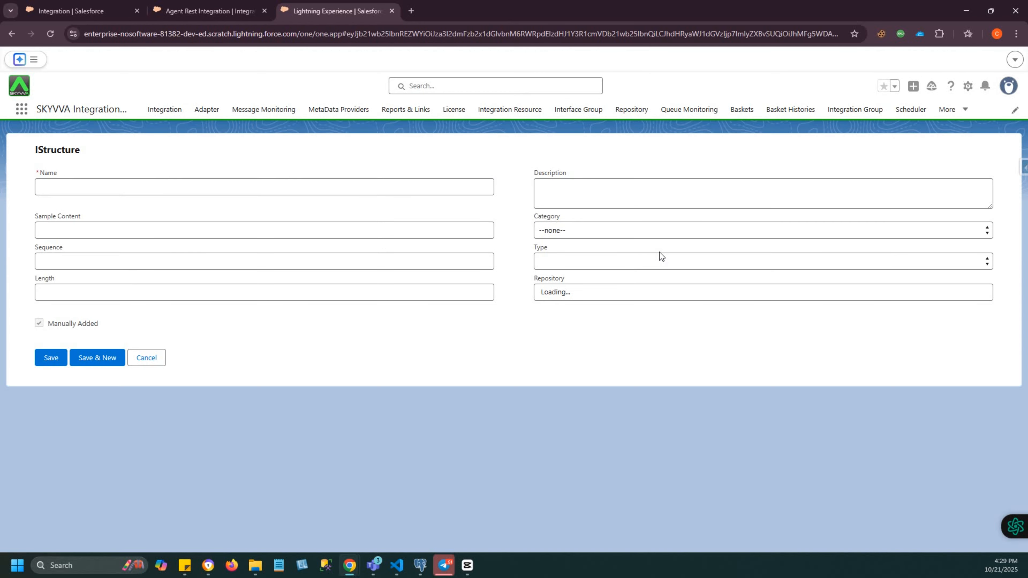
{"action": "left_click", "coordinate": [56, 187]}
{"action": "type", "text": "Accname"}
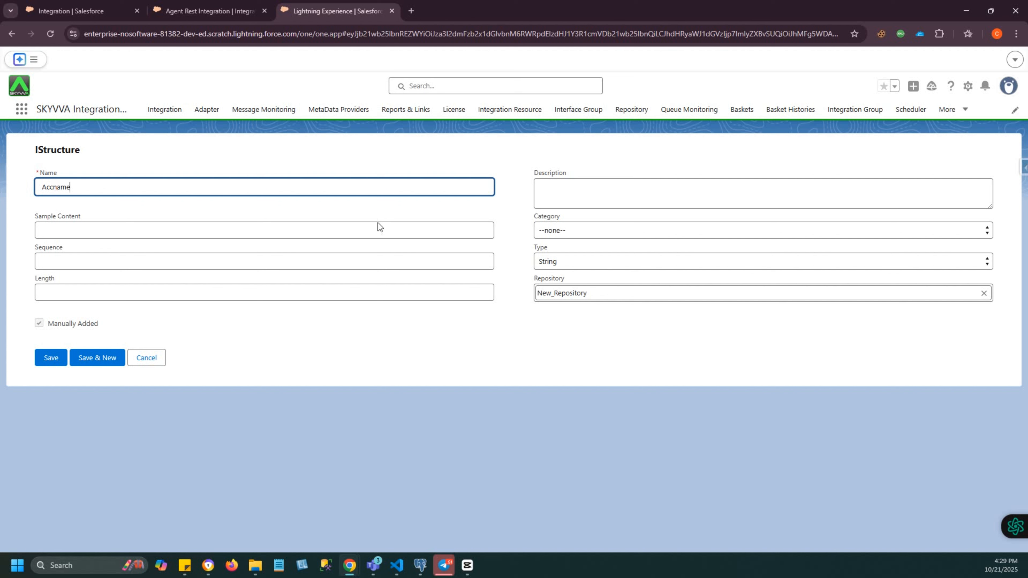
{"action": "left_click", "coordinate": [576, 231]}
{"action": "left_click", "coordinate": [575, 230]}
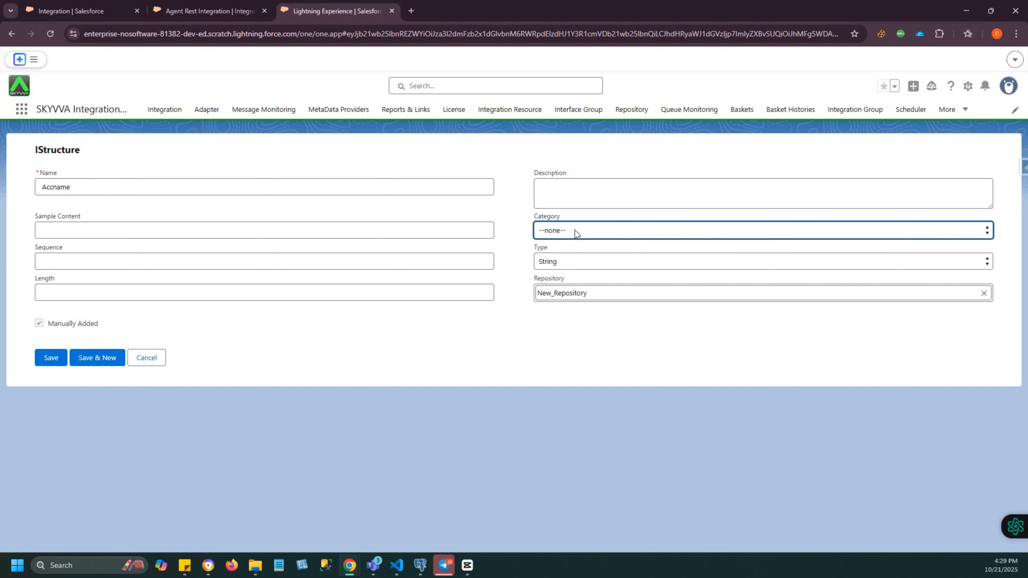
{"action": "left_click", "coordinate": [549, 259]}
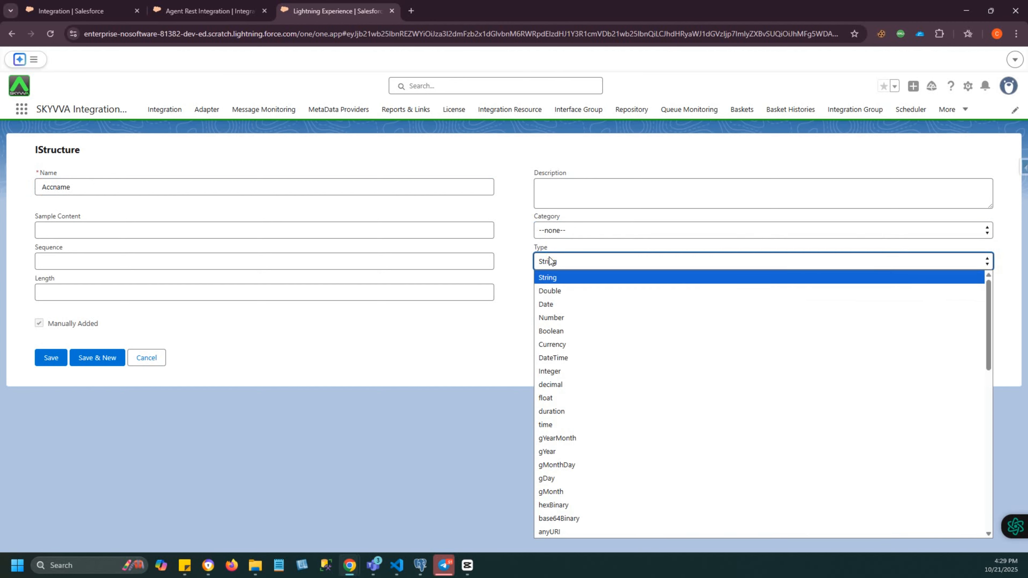
{"action": "scroll", "coordinate": [565, 324], "scroll_direction": "down", "scroll_amount": 10}
{"action": "scroll", "coordinate": [559, 350], "scroll_direction": "up", "scroll_amount": 10}
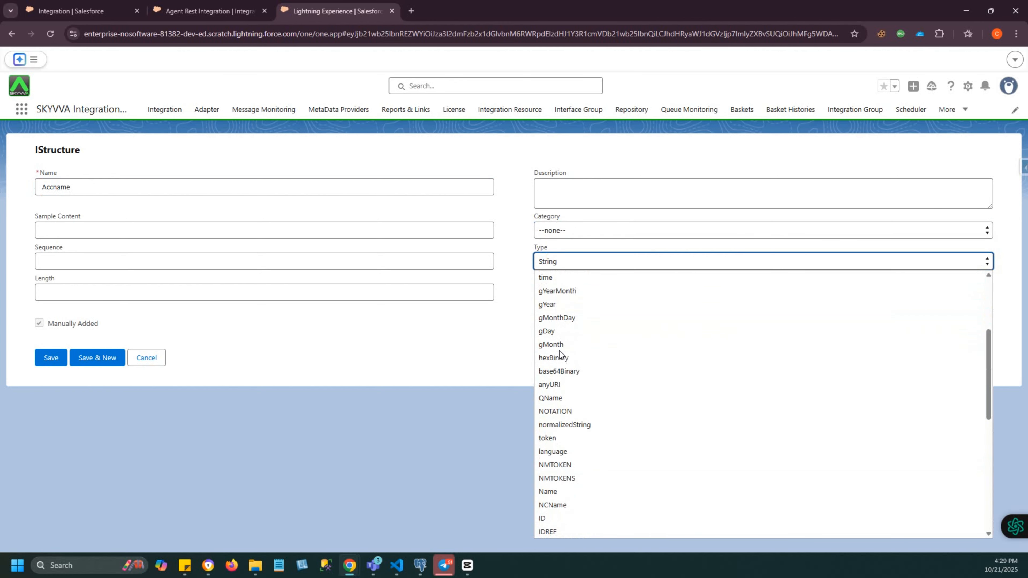
{"action": "left_click", "coordinate": [516, 333]}
{"action": "left_click", "coordinate": [83, 360]}
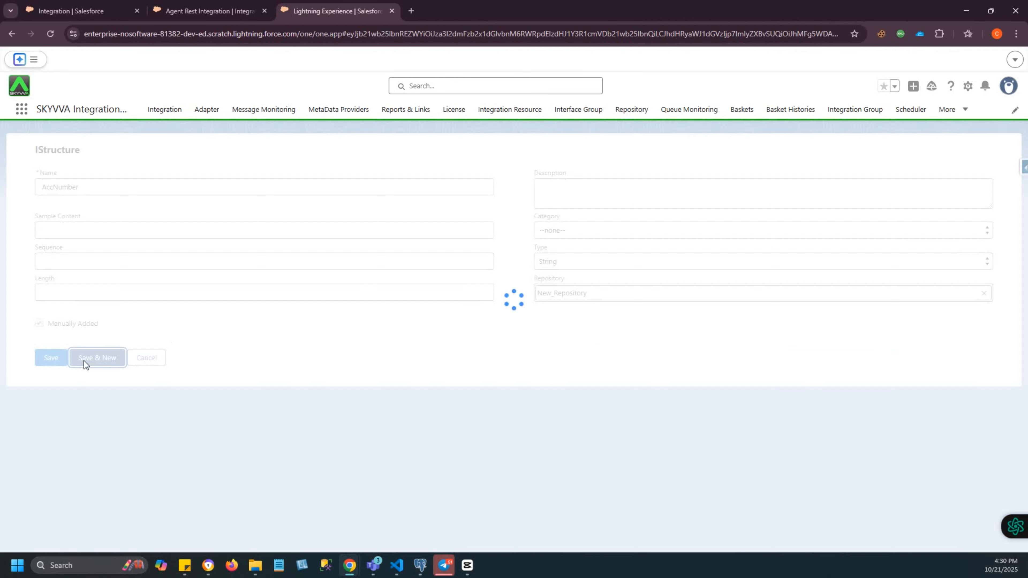
- Create another String IStructure named Accbillingcity in New_Repository and return to the repository page
{"action": "left_click", "coordinate": [51, 189]}
{"action": "type", "text": "Acc"}
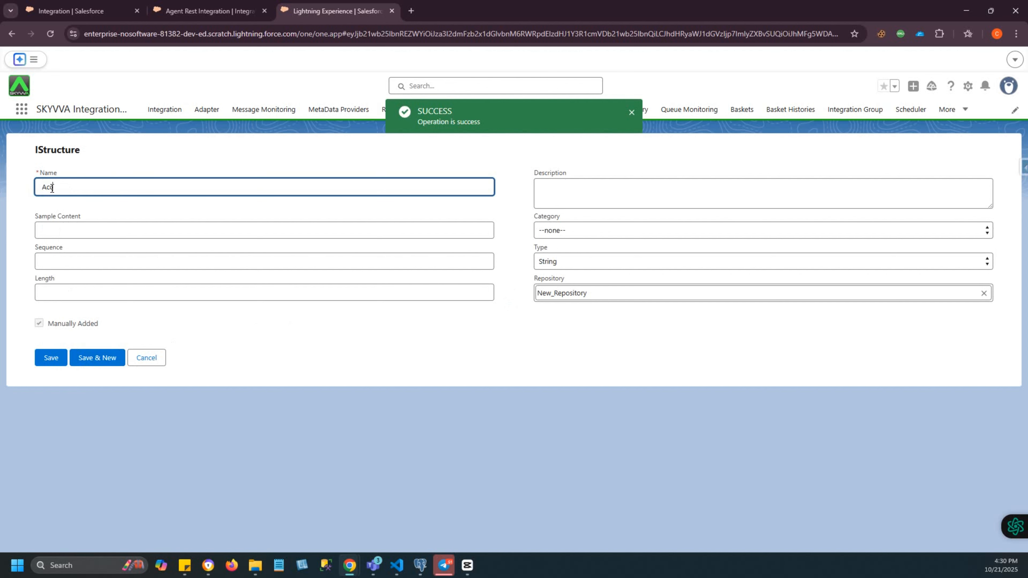
{"action": "type", "text": "billingcity"}
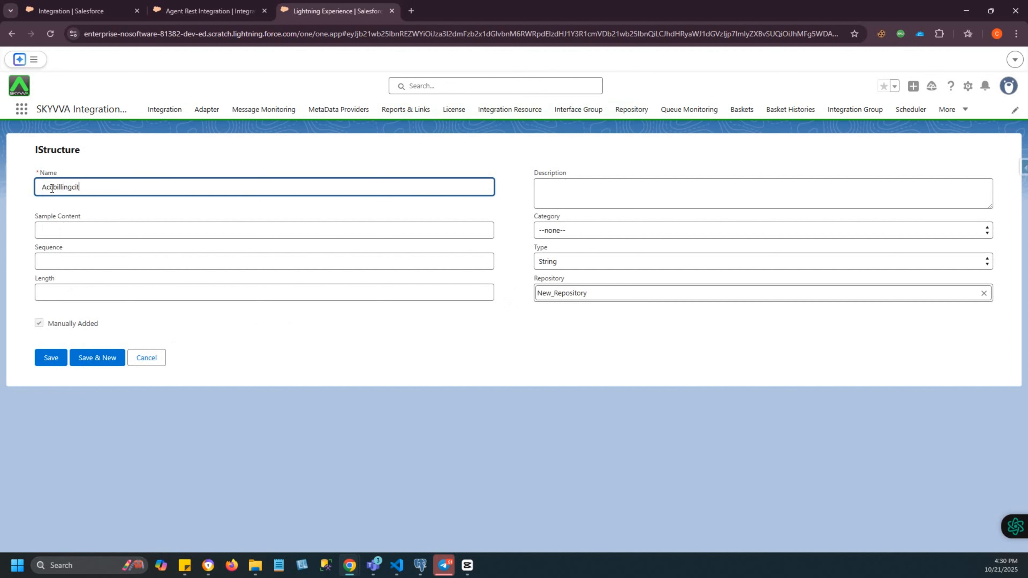
{"action": "left_click", "coordinate": [50, 362]}
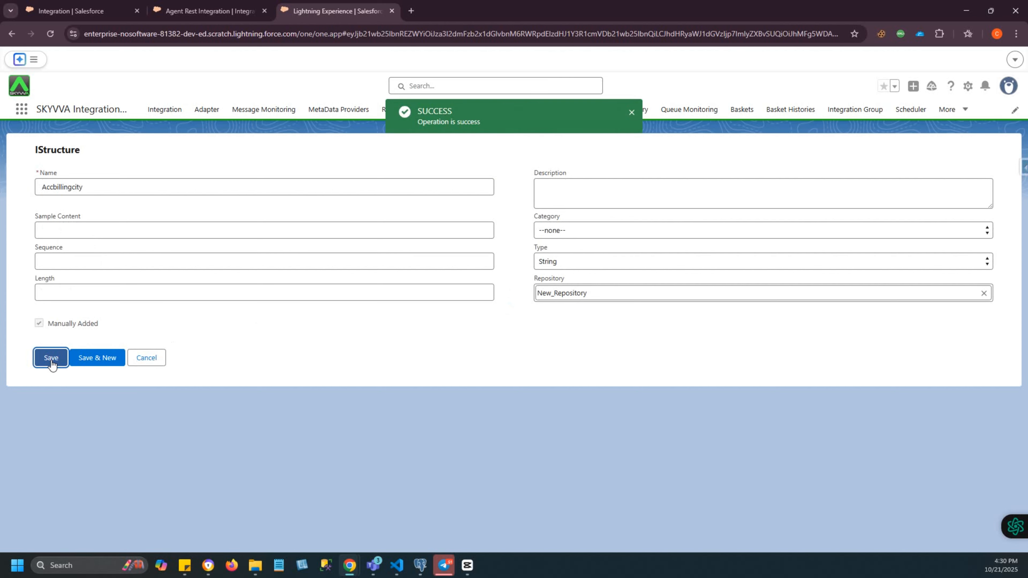
{"action": "left_click", "coordinate": [144, 359]}
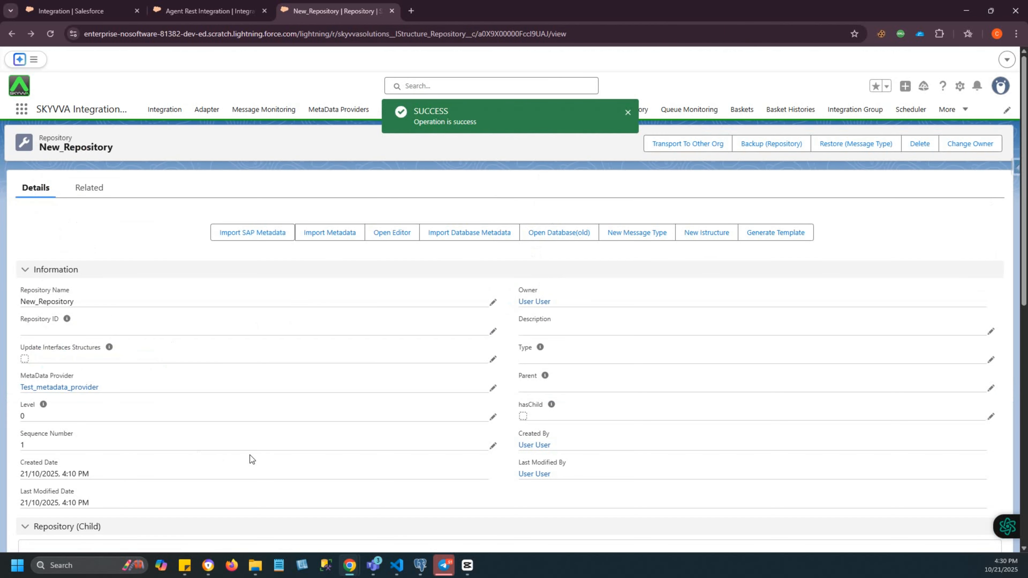
- Review the full list of IStructures related to New_Repository, including the manually added ones, and return to the repository
{"action": "left_click", "coordinate": [87, 189]}
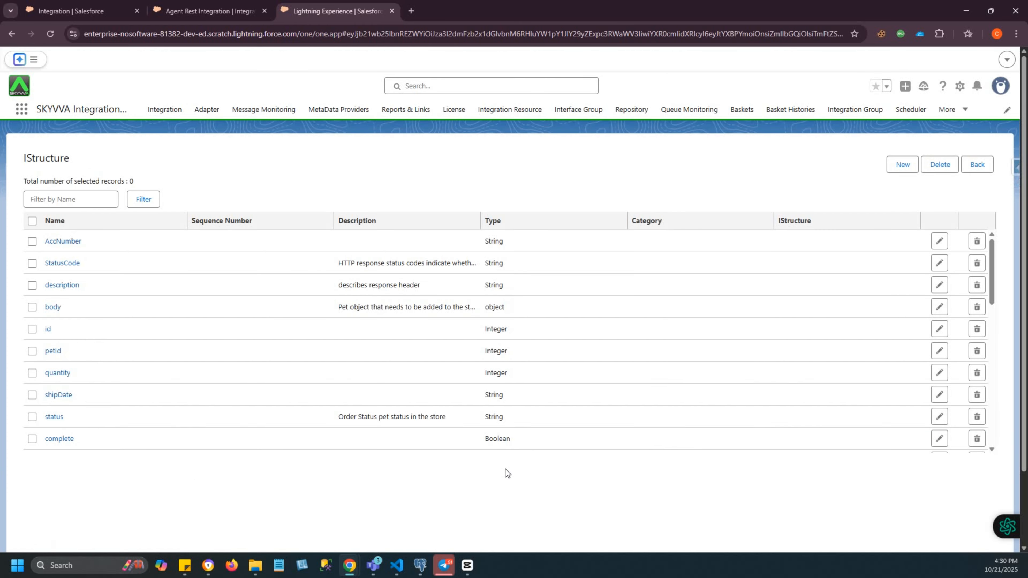
{"action": "scroll", "coordinate": [437, 385], "scroll_direction": "down", "scroll_amount": 4}
{"action": "scroll", "coordinate": [437, 386], "scroll_direction": "up", "scroll_amount": 4}
{"action": "scroll", "coordinate": [437, 386], "scroll_direction": "down", "scroll_amount": 8}
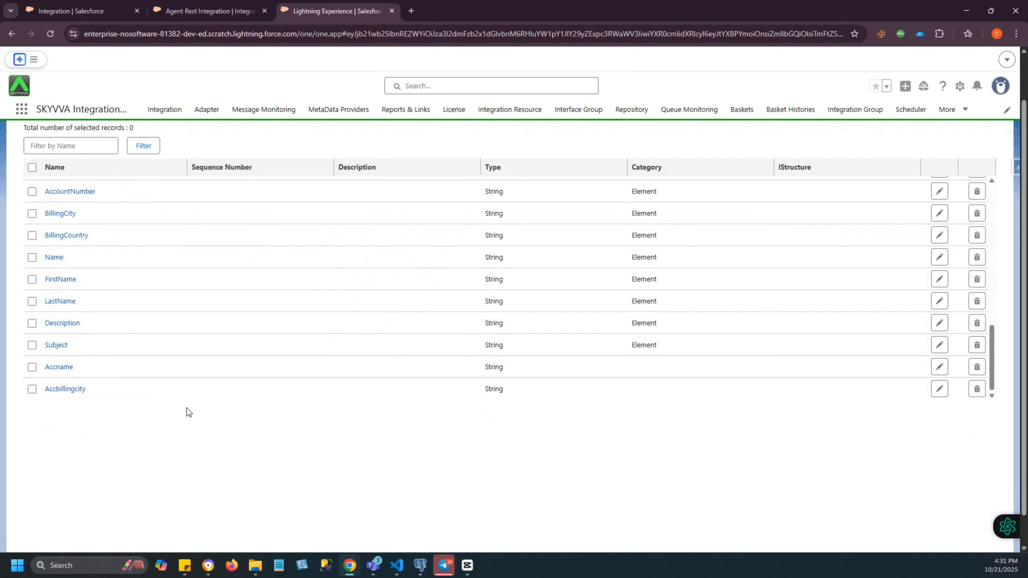
{"action": "scroll", "coordinate": [186, 410], "scroll_direction": "up", "scroll_amount": 2}
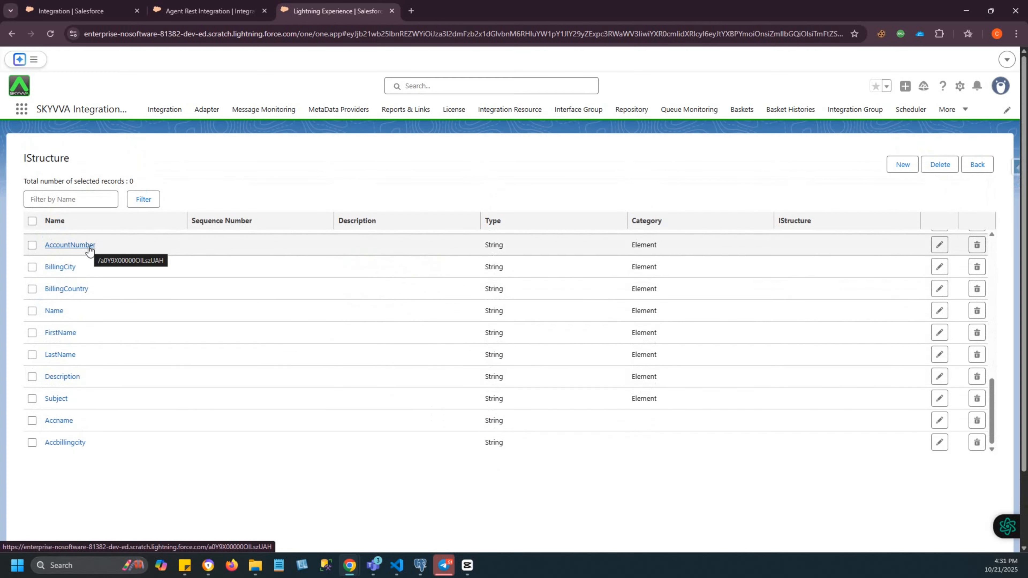
{"action": "left_click", "coordinate": [12, 34]}
{"action": "scroll", "coordinate": [106, 237], "scroll_direction": "up", "scroll_amount": 2}
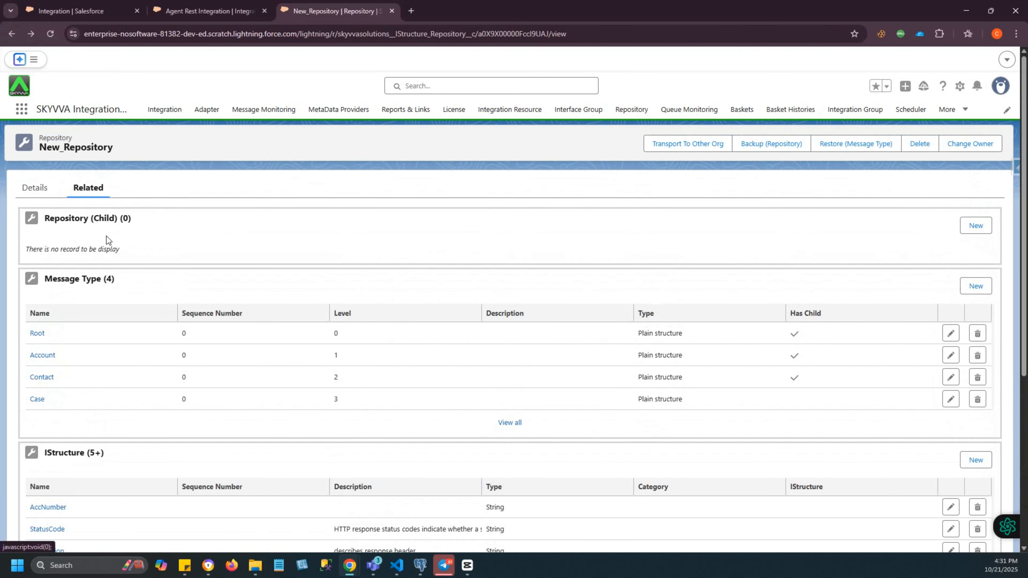
- Open the Account message type and search New_Repository for existing IStructures to use in it
{"action": "left_click", "coordinate": [35, 187]}
{"action": "scroll", "coordinate": [198, 267], "scroll_direction": "down", "scroll_amount": 10}
{"action": "left_click", "coordinate": [139, 411]}
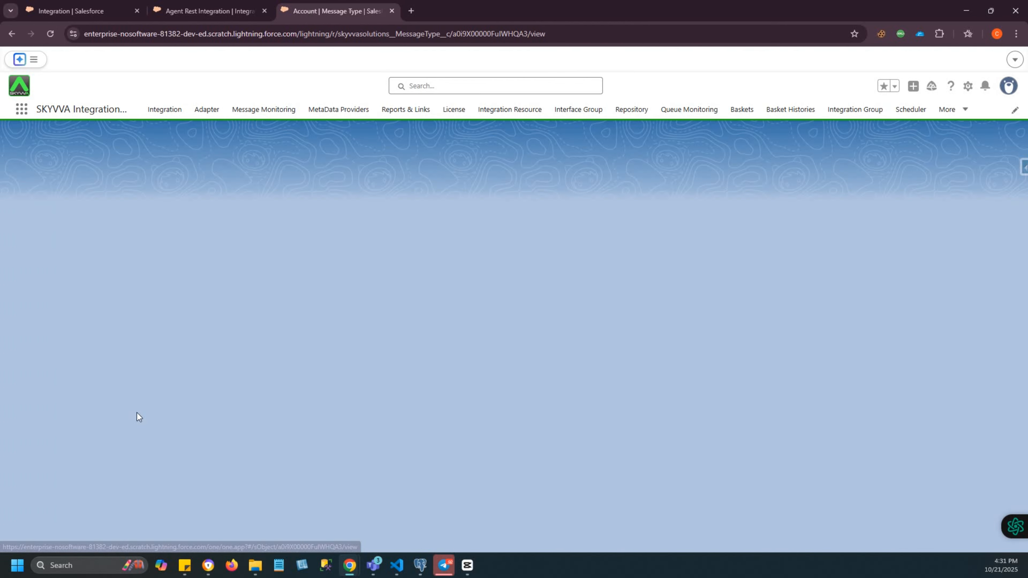
{"action": "left_click", "coordinate": [90, 189]}
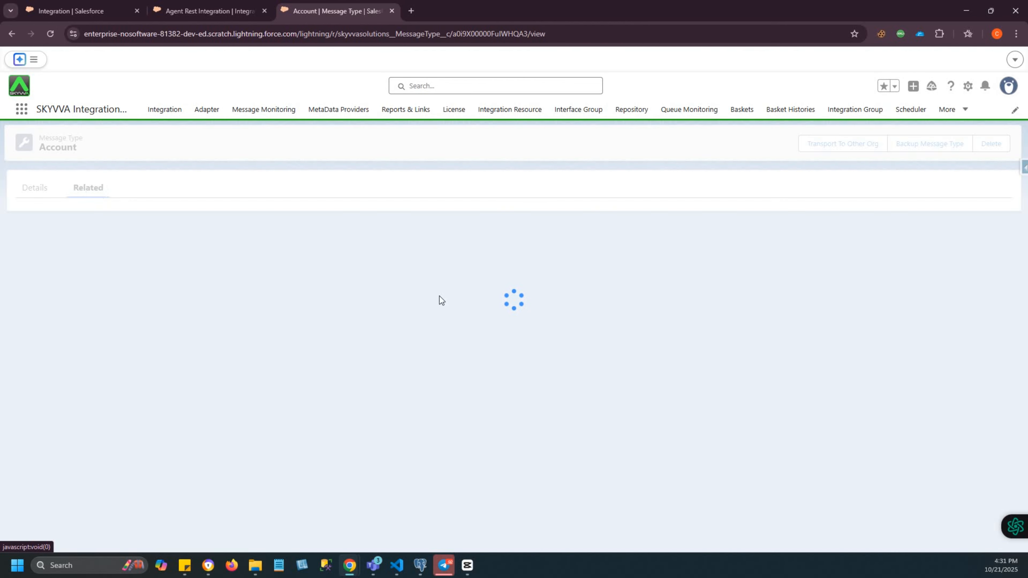
{"action": "left_click", "coordinate": [924, 334]}
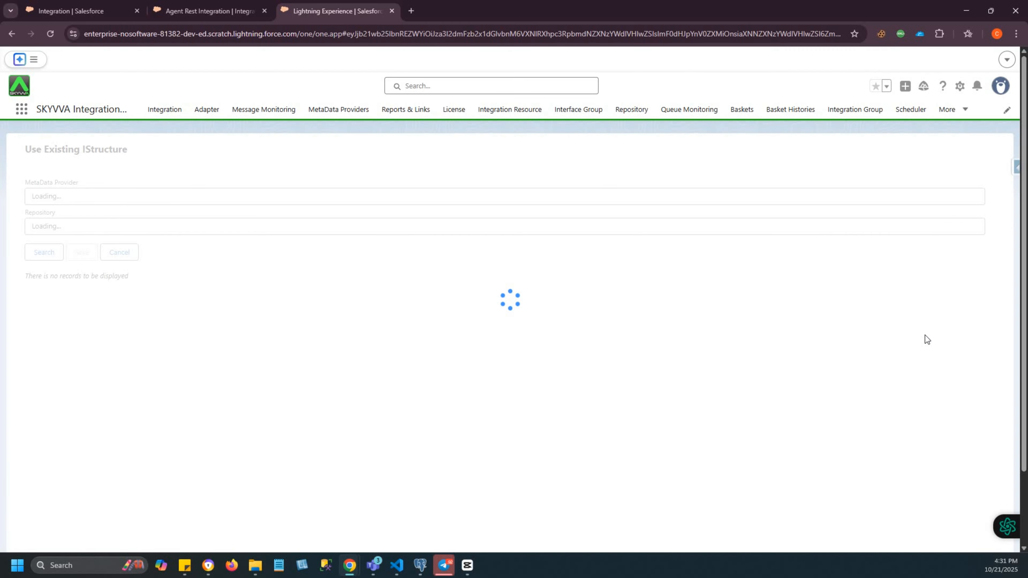
{"action": "left_click", "coordinate": [44, 254]}
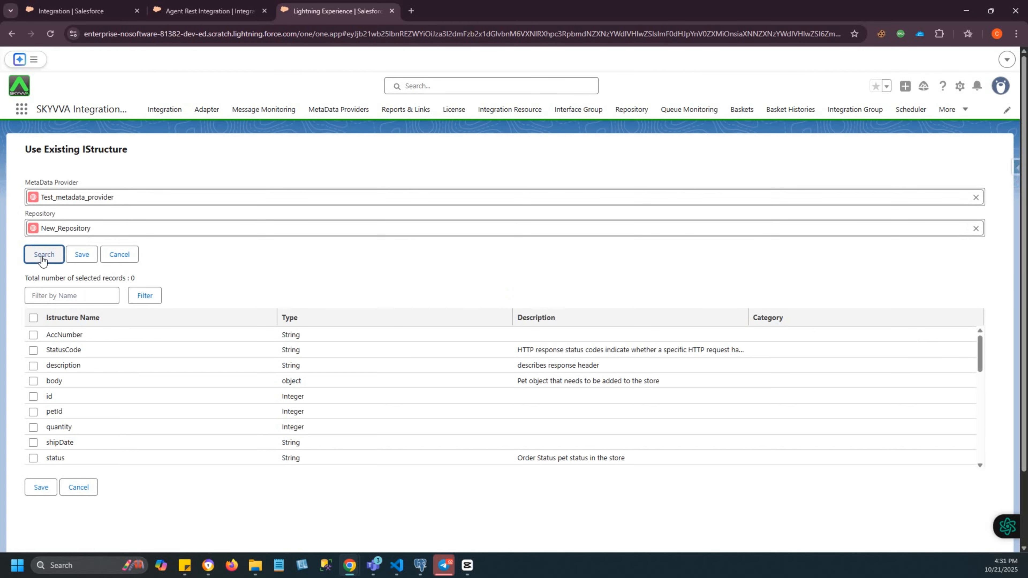
- Assign the existing IStructures AccNumber, Accname and Accbillingcity to the Account message type and save
{"action": "left_click", "coordinate": [33, 335]}
{"action": "scroll", "coordinate": [130, 430], "scroll_direction": "down", "scroll_amount": 5}
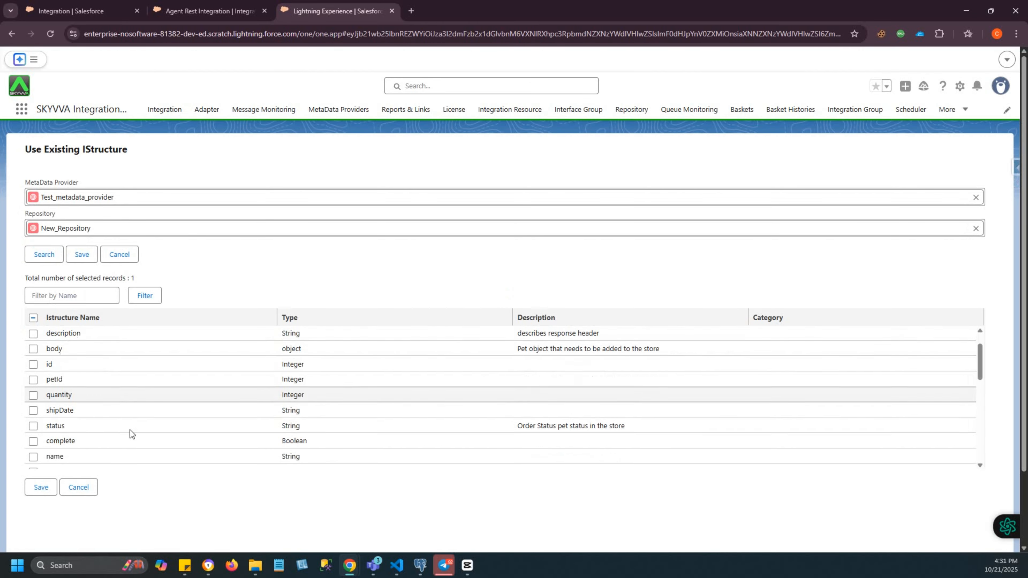
{"action": "scroll", "coordinate": [130, 430], "scroll_direction": "down", "scroll_amount": 5}
{"action": "left_click", "coordinate": [33, 360]}
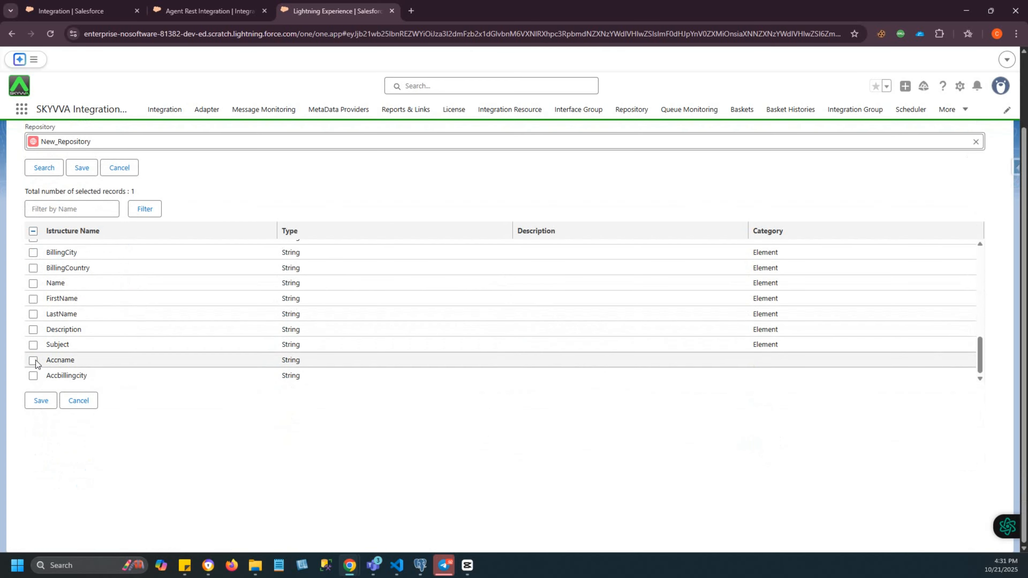
{"action": "left_click", "coordinate": [33, 375]}
{"action": "left_click", "coordinate": [41, 400]}
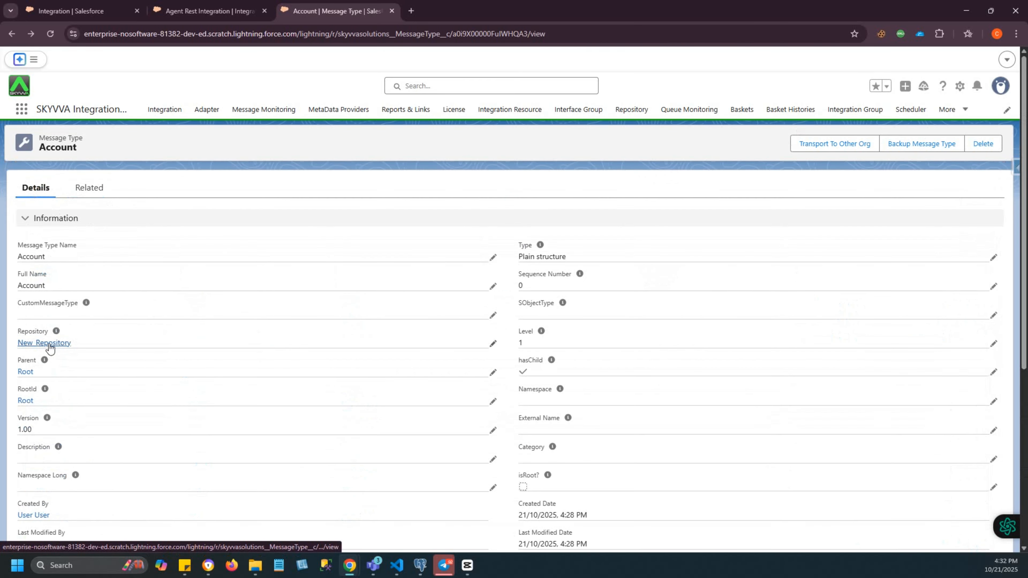
- Start generating a template in New_Repository, choosing SOAP Template as the type and API SOAP as the name
{"action": "left_click", "coordinate": [49, 344]}
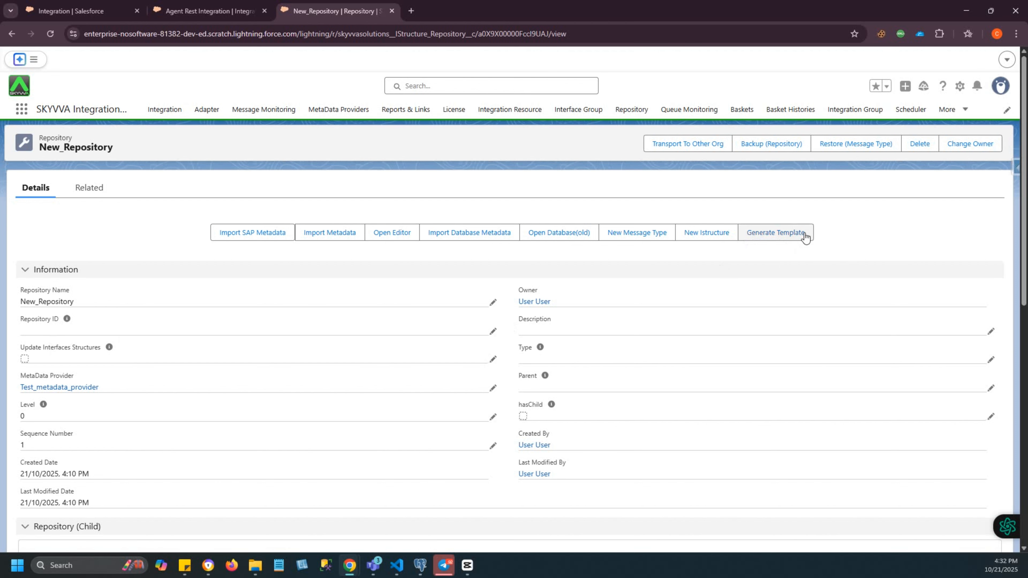
{"action": "scroll", "coordinate": [805, 237], "scroll_direction": "down", "scroll_amount": 1}
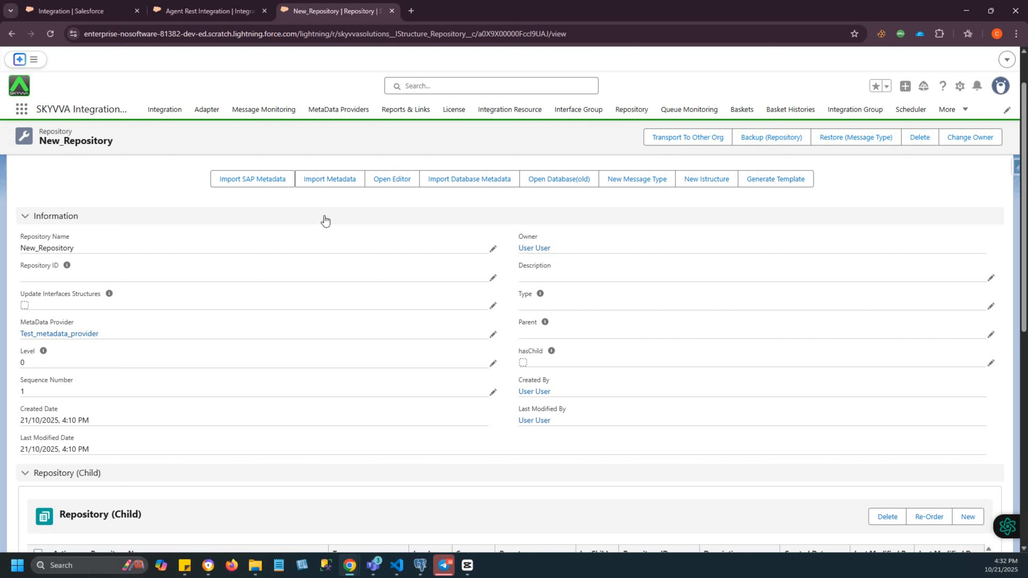
{"action": "left_click", "coordinate": [770, 190]}
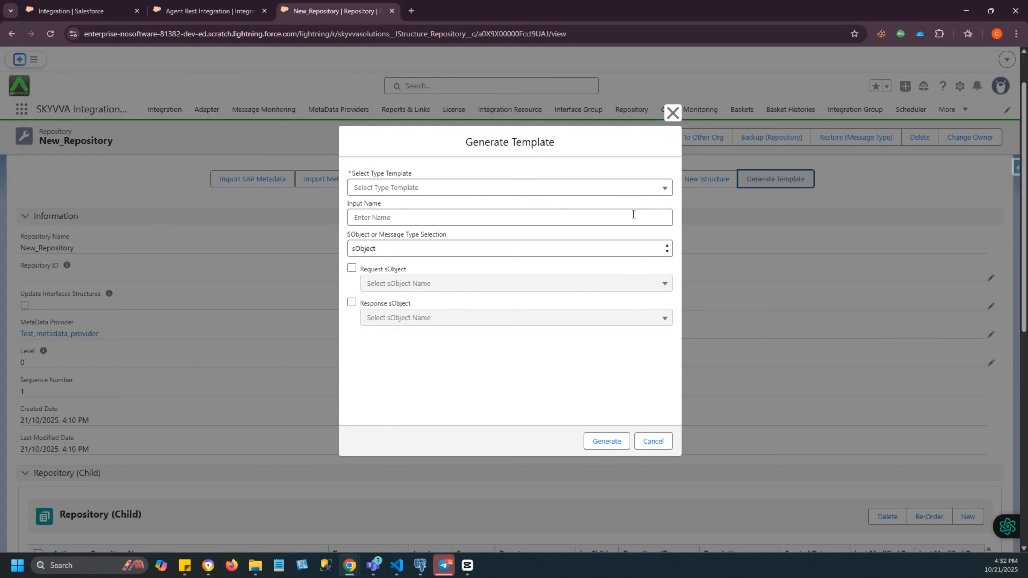
{"action": "left_click", "coordinate": [392, 188]}
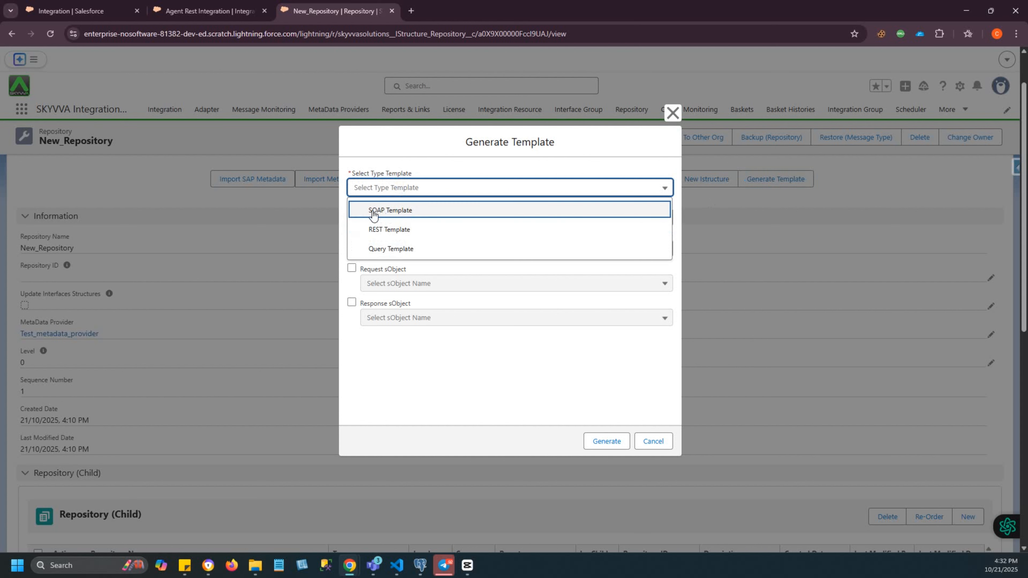
{"action": "left_click", "coordinate": [391, 210]}
{"action": "left_click", "coordinate": [392, 213]}
{"action": "type", "text": "API SOAP"}
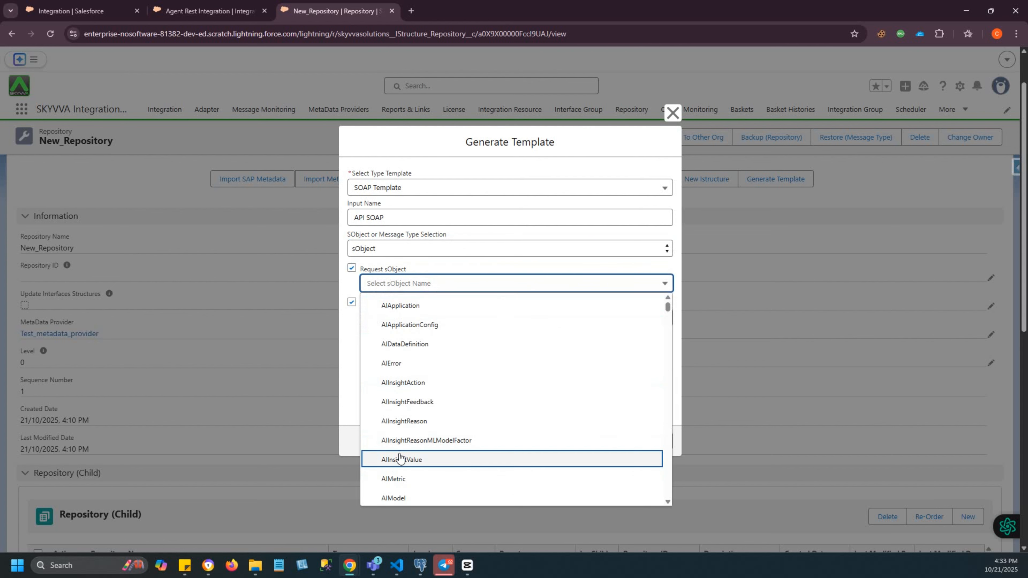
- Set Account as both the request sObject and the response sObject of the SOAP template
{"action": "scroll", "coordinate": [403, 452], "scroll_direction": "down", "scroll_amount": 6}
{"action": "scroll", "coordinate": [402, 453], "scroll_direction": "up", "scroll_amount": 2}
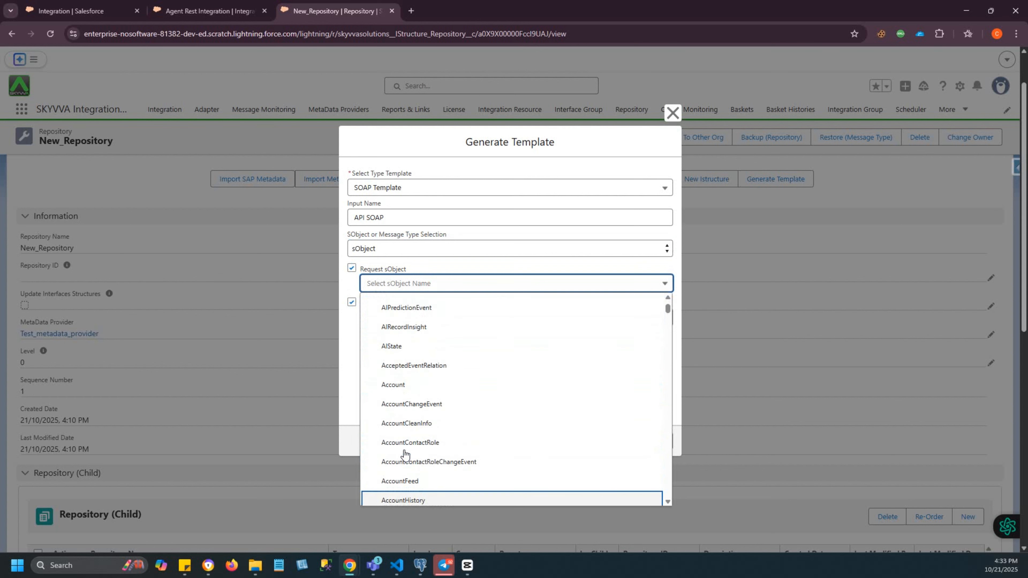
{"action": "left_click", "coordinate": [404, 384]}
{"action": "left_click", "coordinate": [401, 421]}
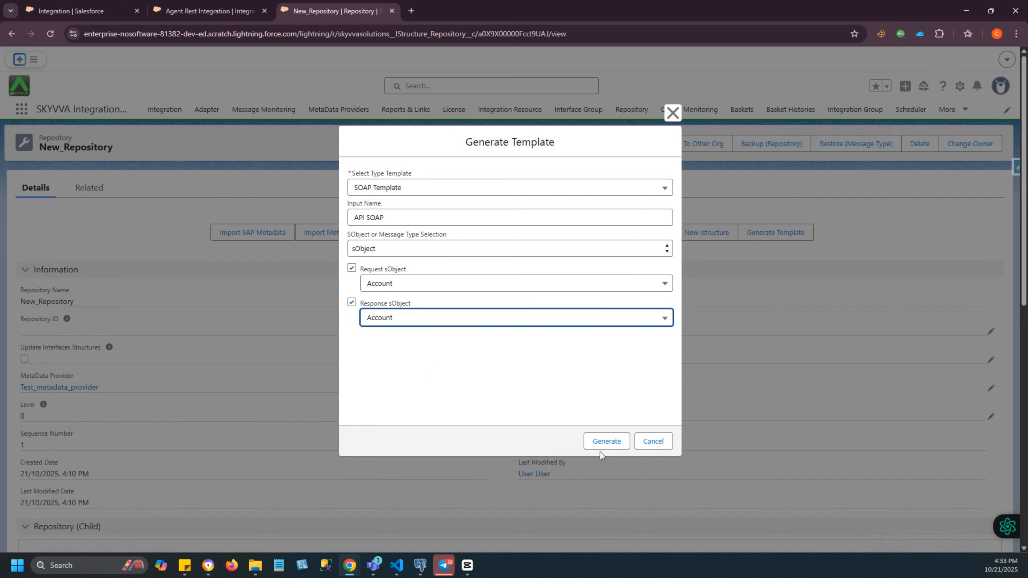
- Generate the API SOAP template and expand its request branch down to the Account object in the SOAP body
{"action": "left_click", "coordinate": [602, 443]}
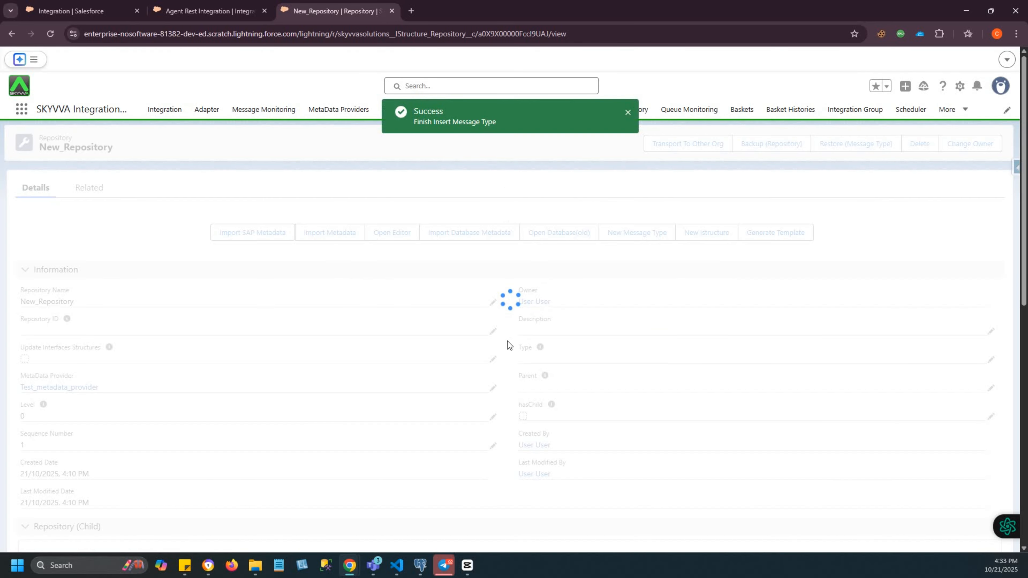
{"action": "scroll", "coordinate": [425, 493], "scroll_direction": "down", "scroll_amount": 10}
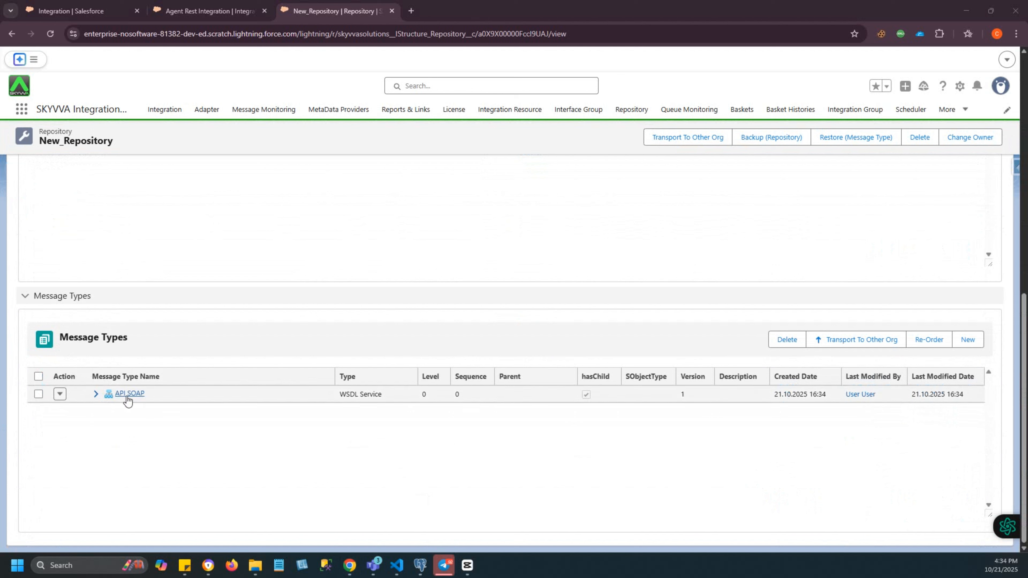
{"action": "left_click", "coordinate": [96, 396]}
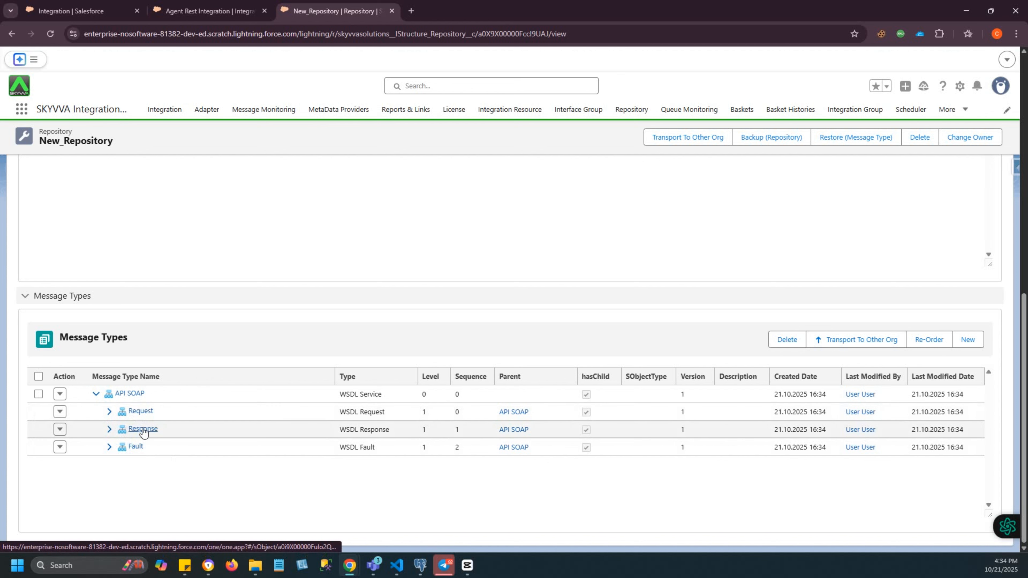
{"action": "left_click", "coordinate": [109, 412]}
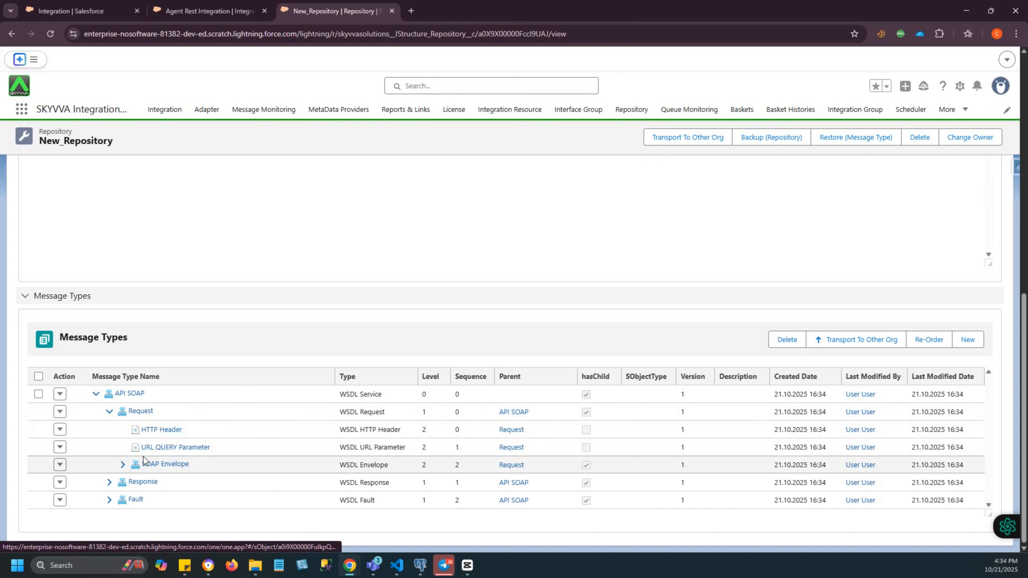
{"action": "left_click", "coordinate": [122, 465]}
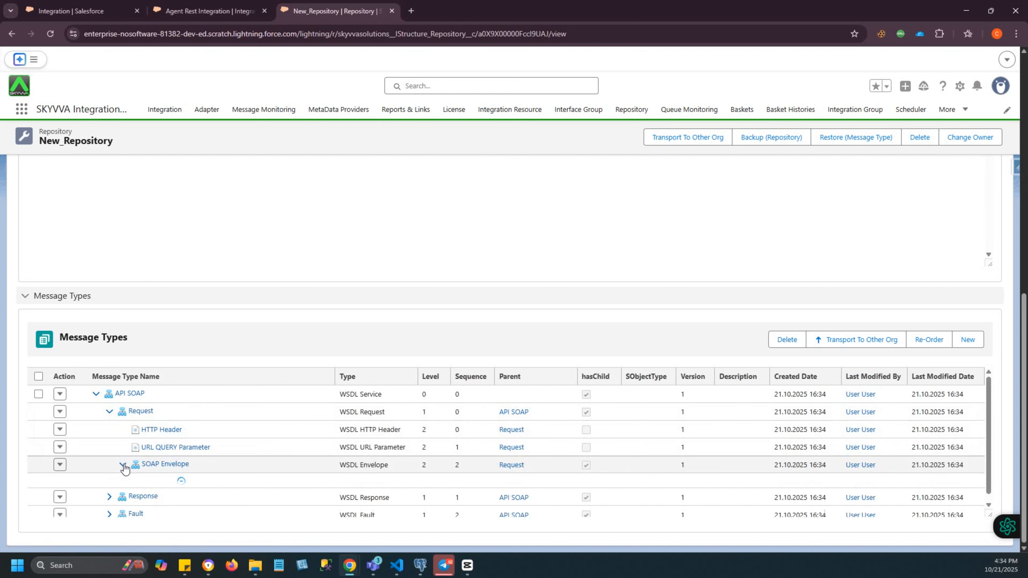
{"action": "scroll", "coordinate": [170, 471], "scroll_direction": "down", "scroll_amount": 1}
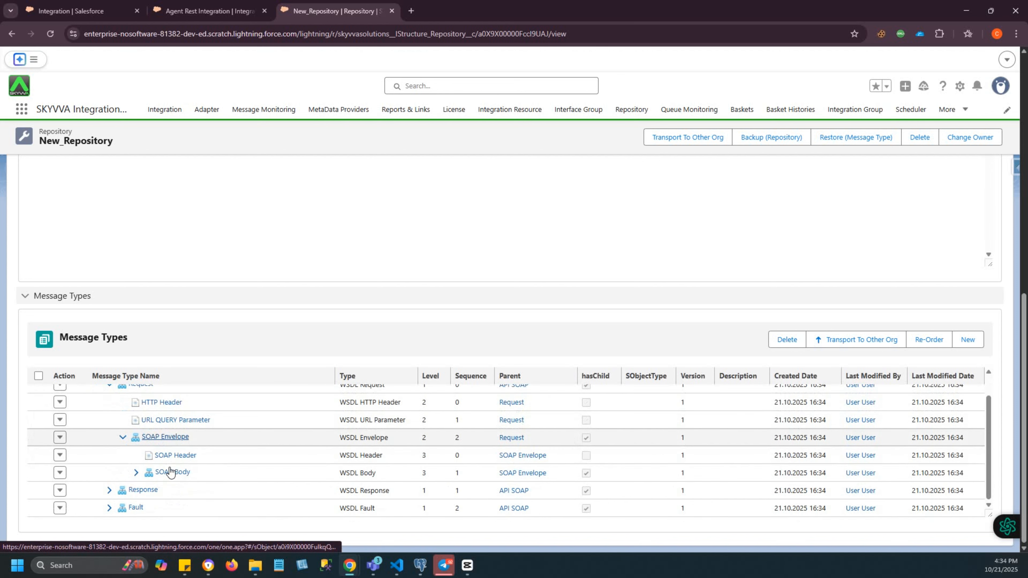
{"action": "left_click", "coordinate": [136, 473]}
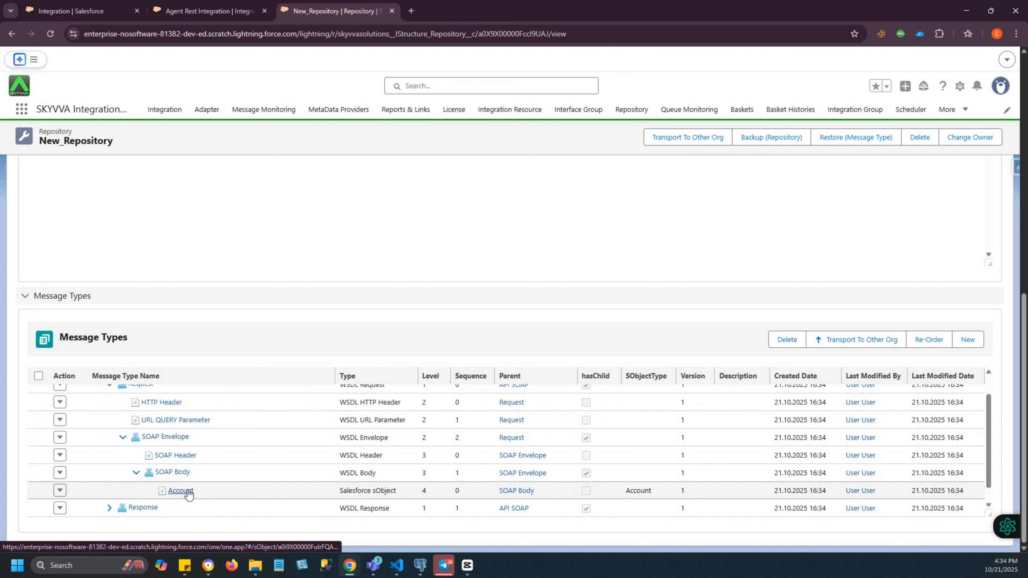
- Expand the response branch of API SOAP through its envelope and body to examine the generated structure
{"action": "left_click", "coordinate": [109, 508]}
{"action": "scroll", "coordinate": [109, 486], "scroll_direction": "down", "scroll_amount": 1}
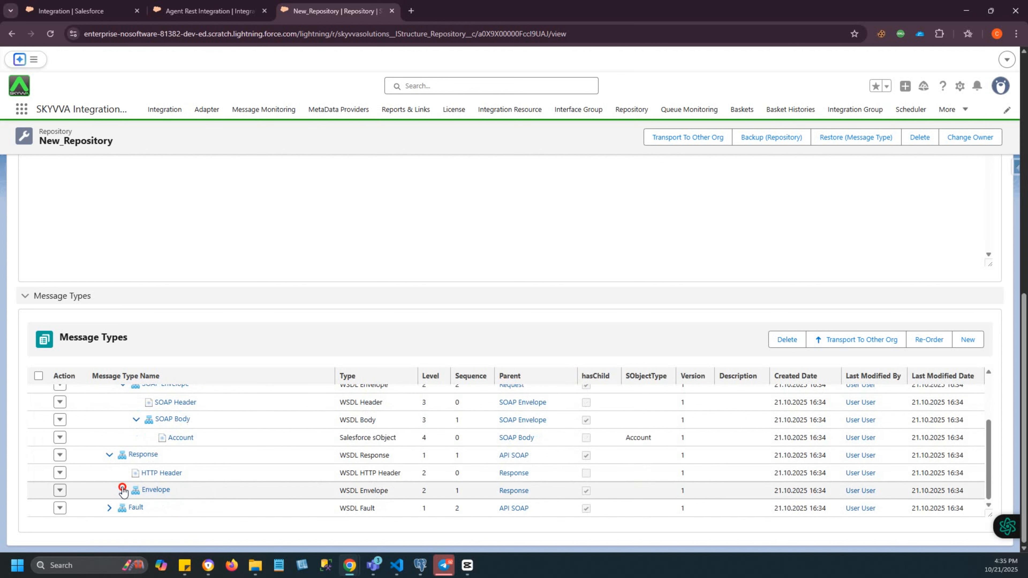
{"action": "left_click", "coordinate": [122, 490]}
{"action": "scroll", "coordinate": [288, 487], "scroll_direction": "down", "scroll_amount": 1}
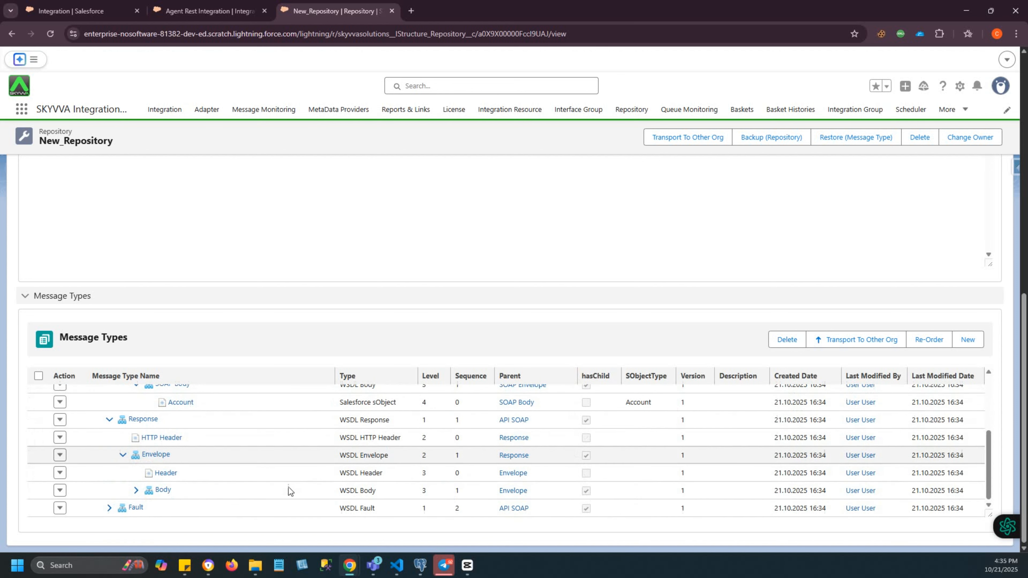
{"action": "left_click", "coordinate": [137, 490]}
{"action": "scroll", "coordinate": [249, 490], "scroll_direction": "down", "scroll_amount": 1}
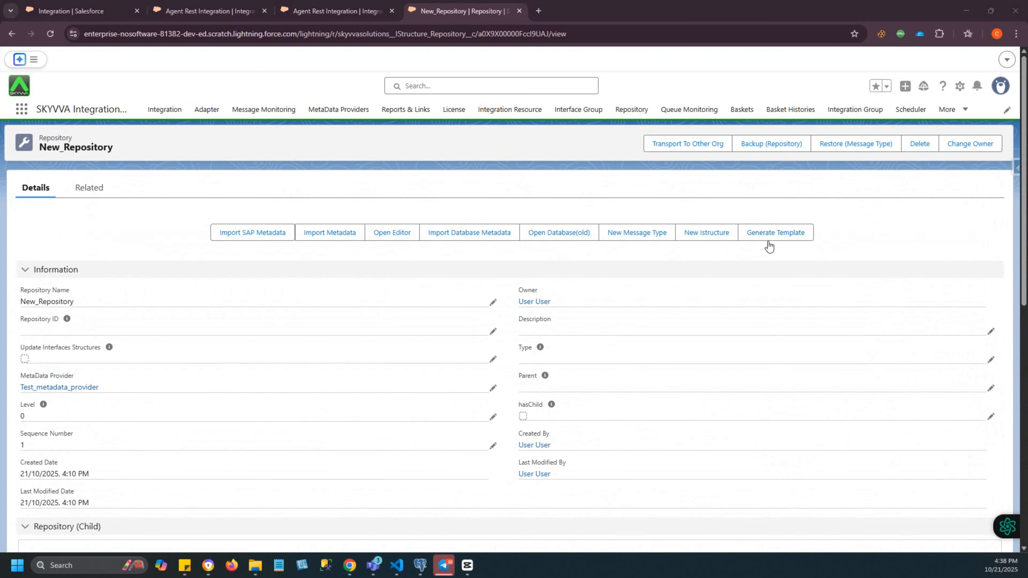
- Start generating another template in New_Repository, choosing REST Template as the type and API Rest as the name
{"action": "left_click", "coordinate": [771, 238]}
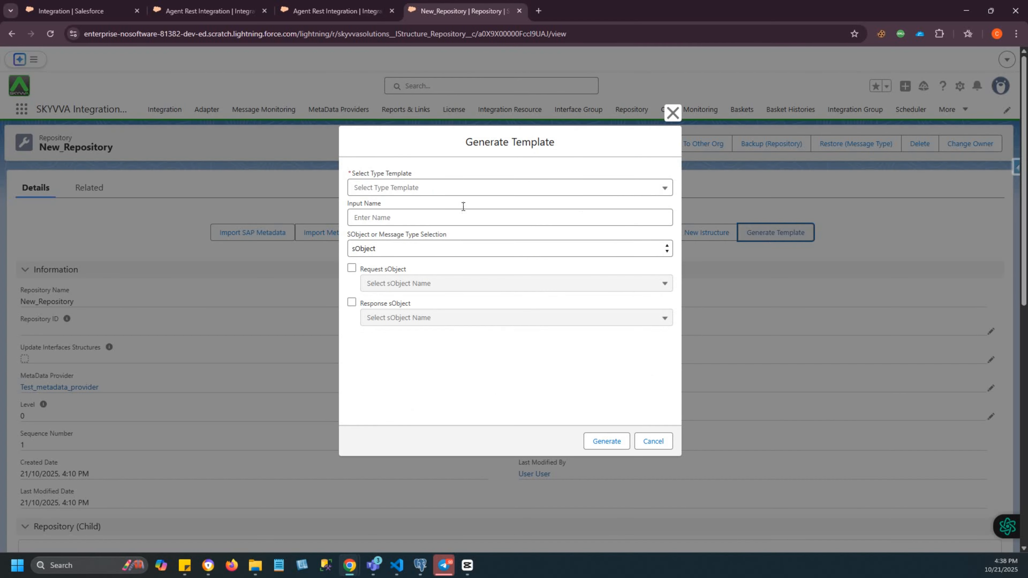
{"action": "left_click", "coordinate": [409, 197]}
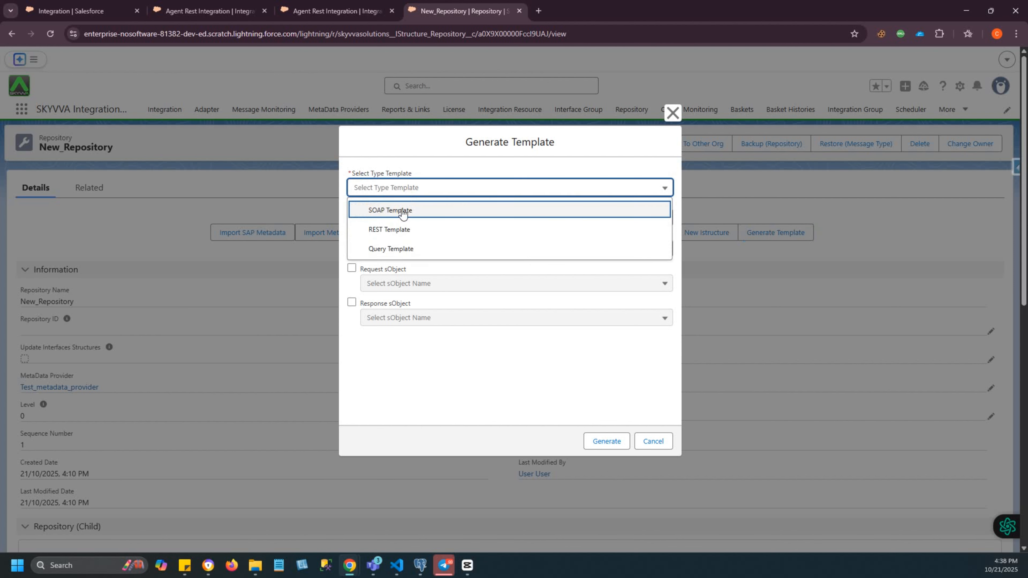
{"action": "left_click", "coordinate": [399, 231]}
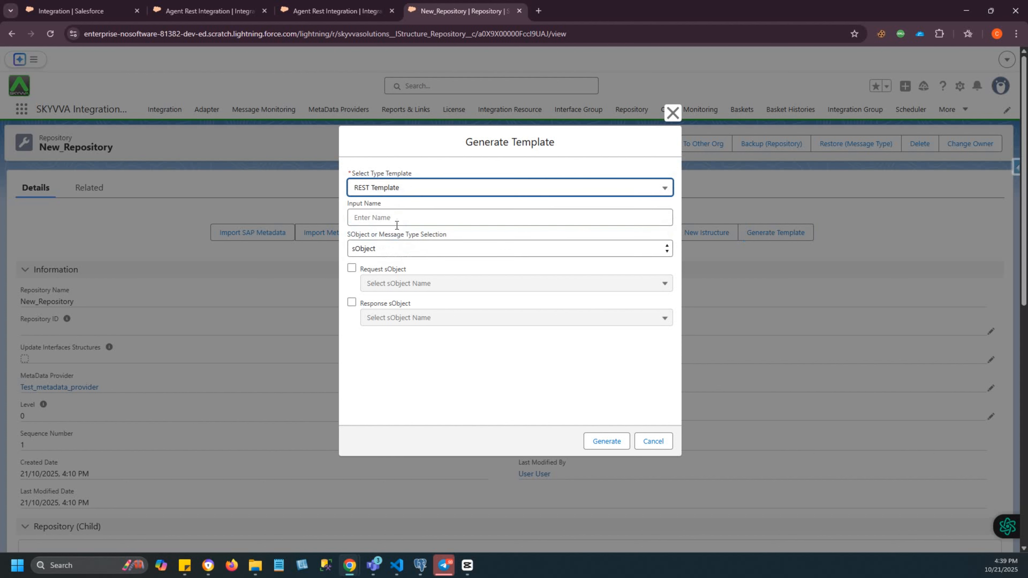
{"action": "left_click", "coordinate": [374, 217]}
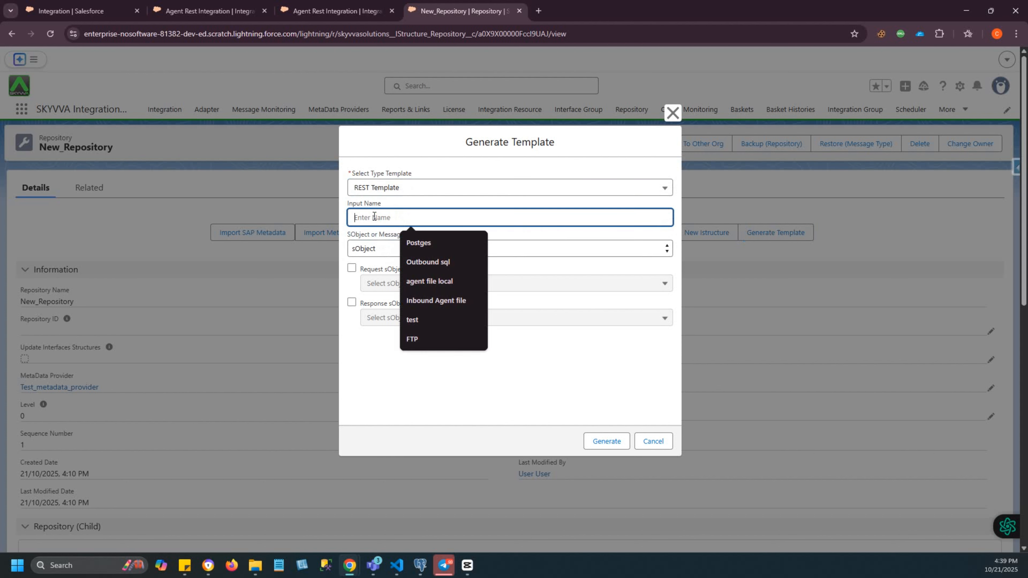
{"action": "type", "text": "API Rest"}
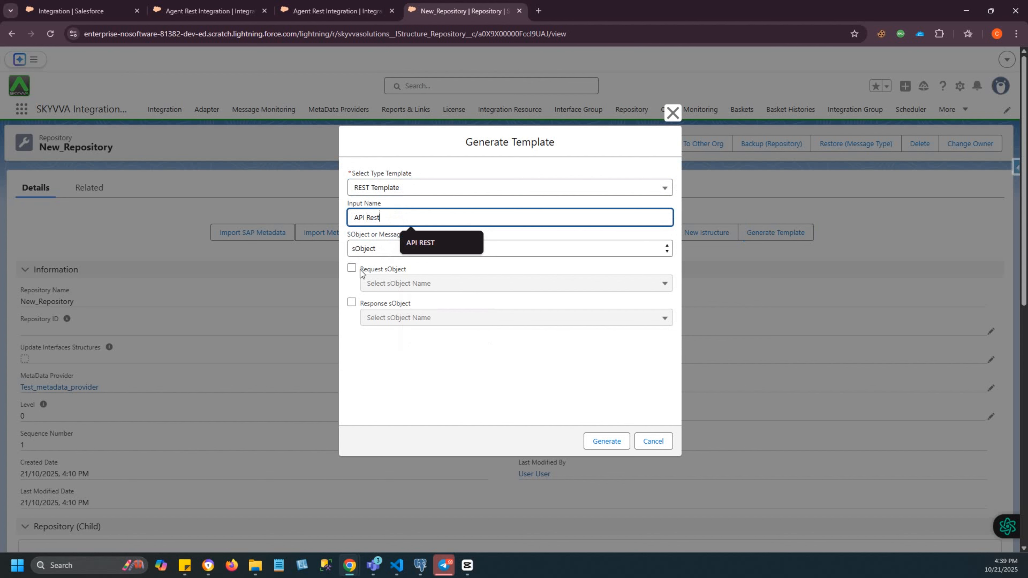
- Enable Account as the request and response sObject and generate the REST template
{"action": "left_click", "coordinate": [351, 269]}
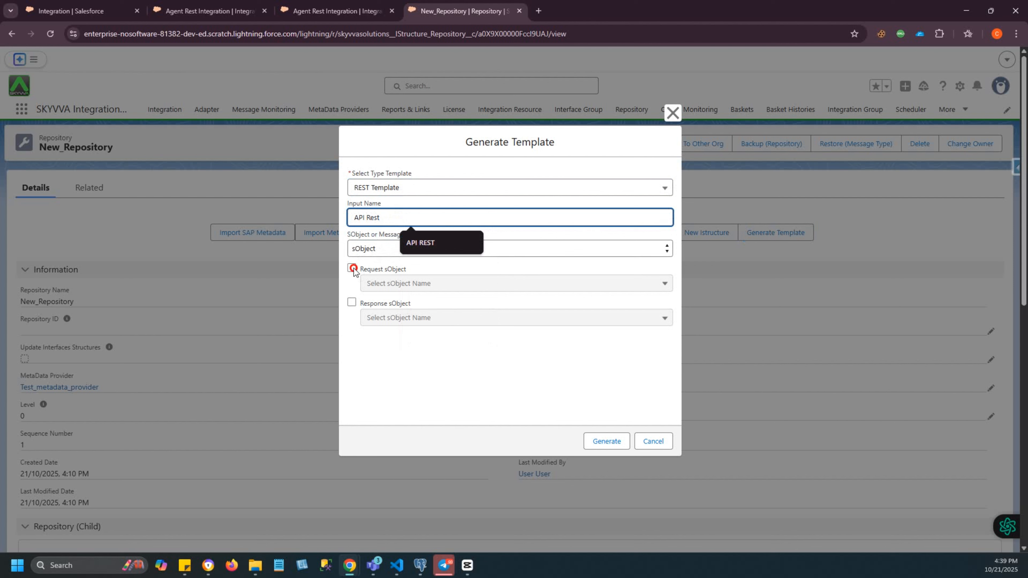
{"action": "left_click", "coordinate": [352, 303]}
{"action": "left_click", "coordinate": [603, 443]}
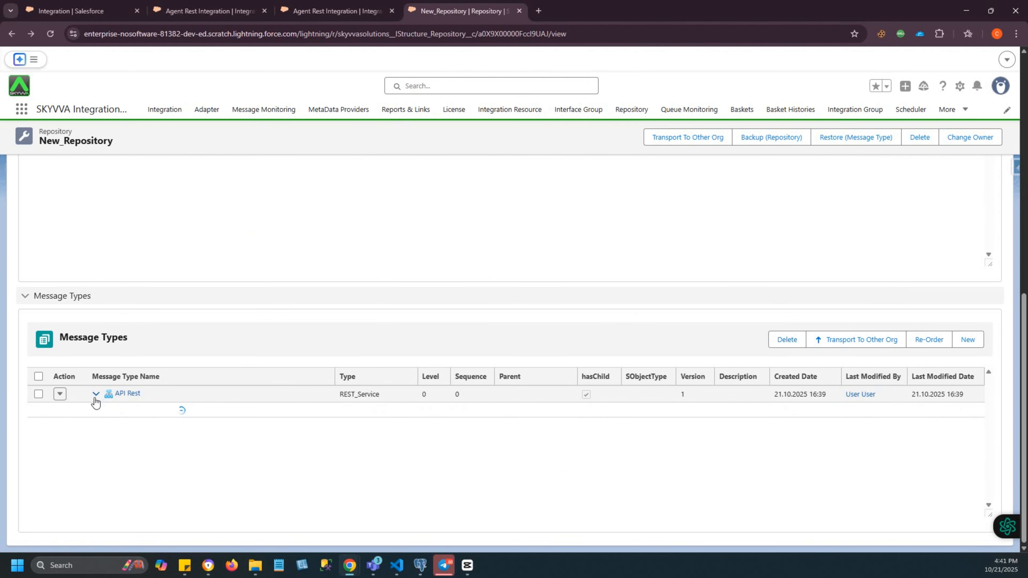
- Expand the request branch of API Rest, including its URL and body nodes, to examine the generated structure
{"action": "left_click", "coordinate": [96, 394]}
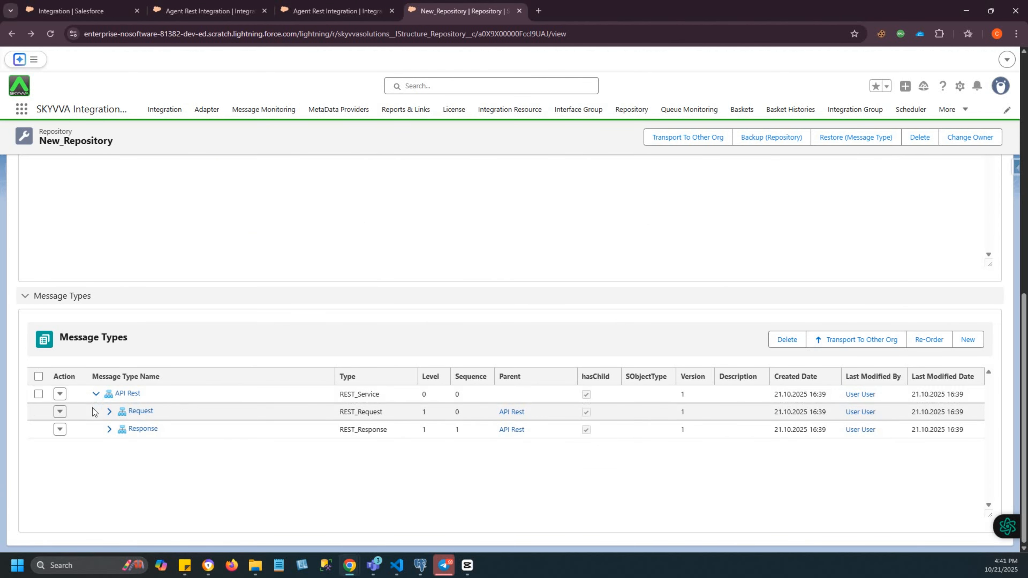
{"action": "left_click", "coordinate": [110, 412]}
{"action": "left_click", "coordinate": [123, 464]}
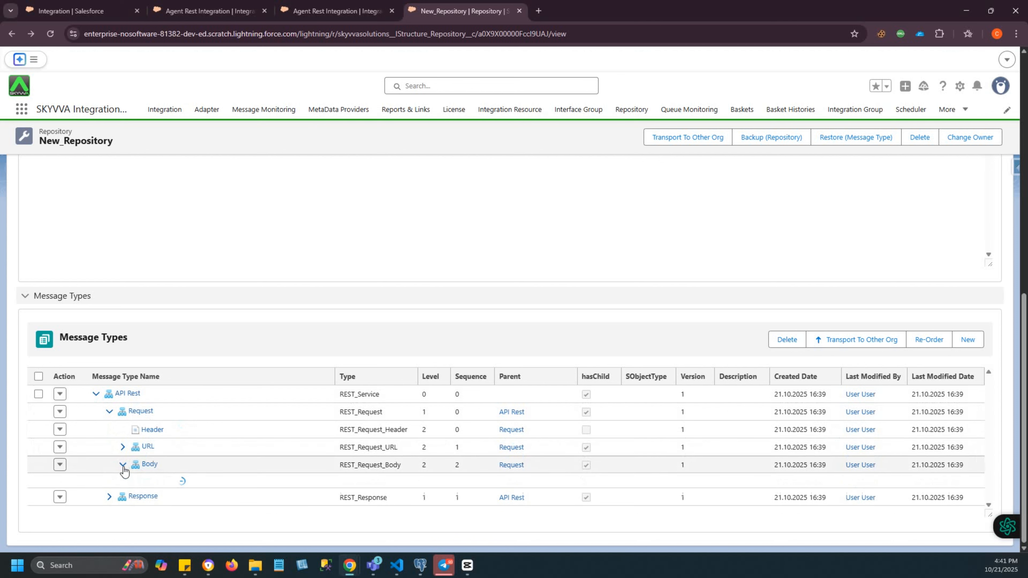
{"action": "left_click", "coordinate": [123, 447]}
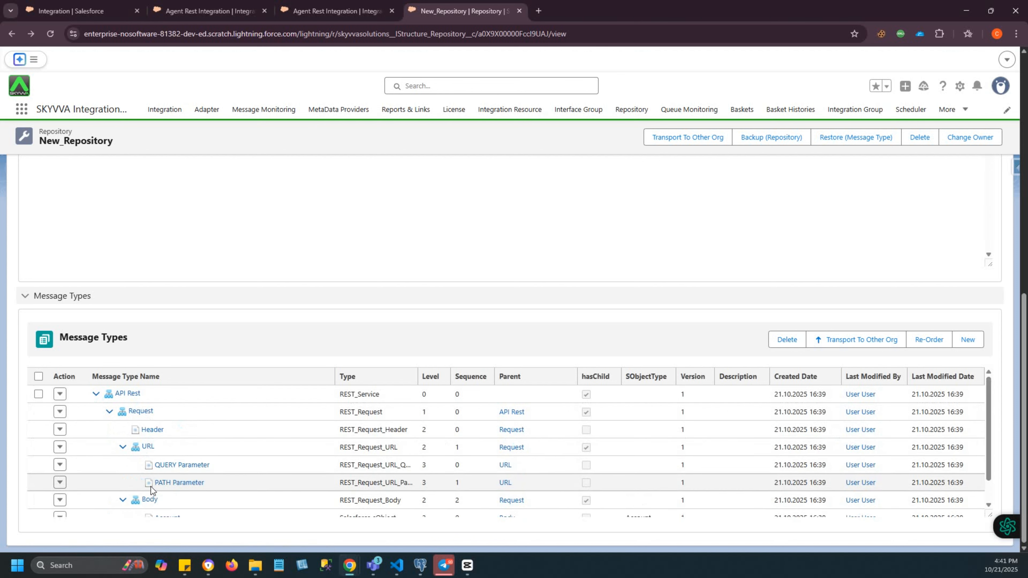
{"action": "scroll", "coordinate": [151, 488], "scroll_direction": "down", "scroll_amount": 1}
- Expand the response branch of API Rest and its body to examine the generated message types
{"action": "left_click", "coordinate": [110, 508]}
{"action": "scroll", "coordinate": [152, 500], "scroll_direction": "down", "scroll_amount": 1}
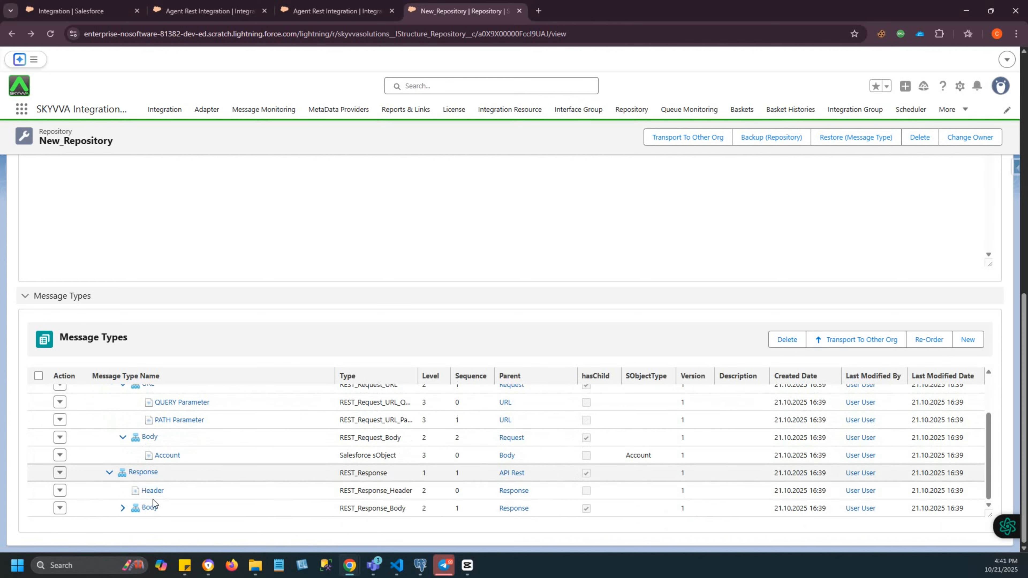
{"action": "left_click", "coordinate": [123, 508]}
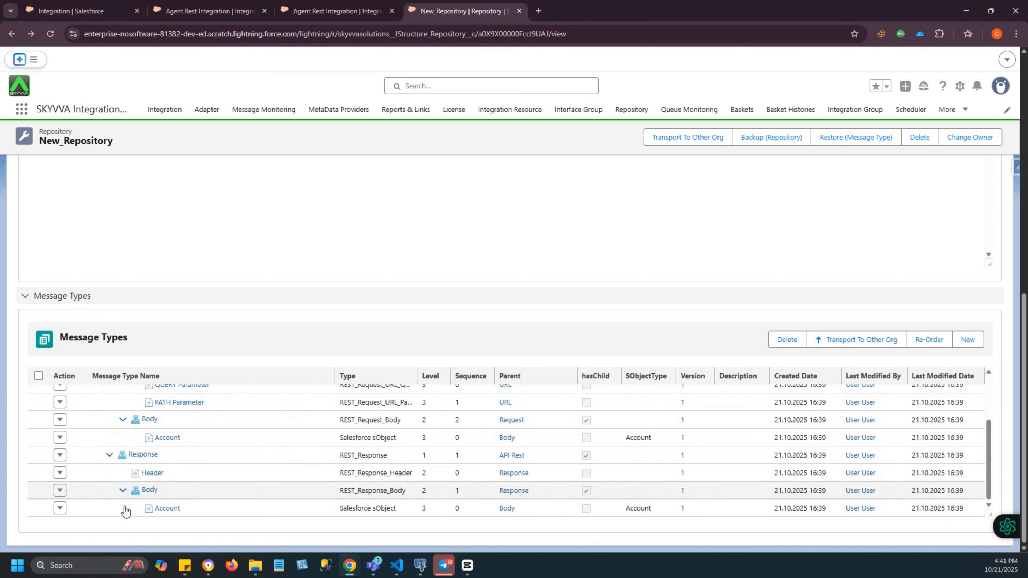
{"action": "left_click_drag", "start_coordinate": [990, 512], "coordinate": [988, 577]}
{"action": "scroll", "coordinate": [434, 479], "scroll_direction": "down", "scroll_amount": 1}
{"action": "scroll", "coordinate": [293, 459], "scroll_direction": "up", "scroll_amount": 15}
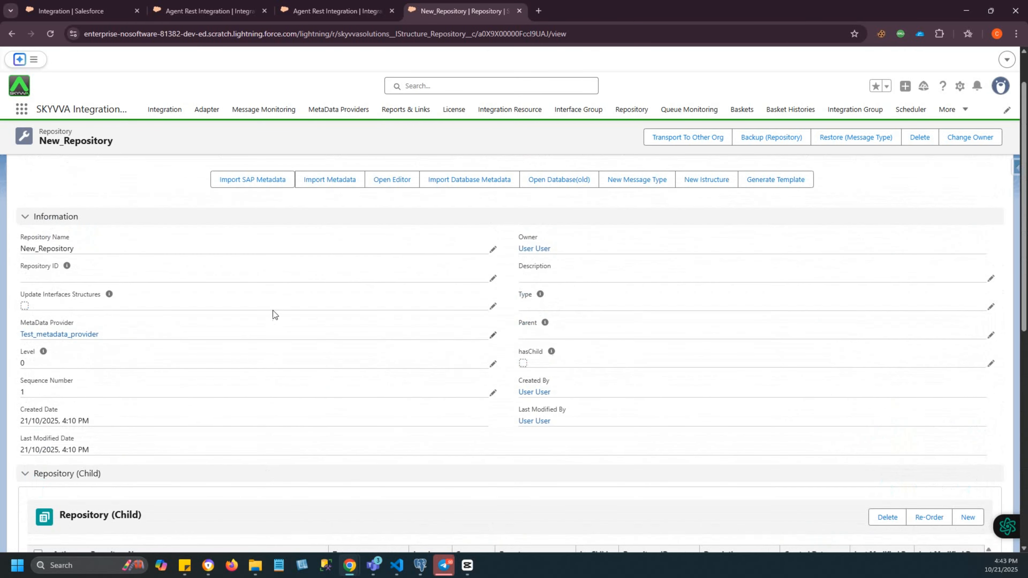
- Start a new interface in Agent Rest Integration named Test001 with Account as its source
{"action": "left_click", "coordinate": [336, 11]}
{"action": "left_click", "coordinate": [307, 230]}
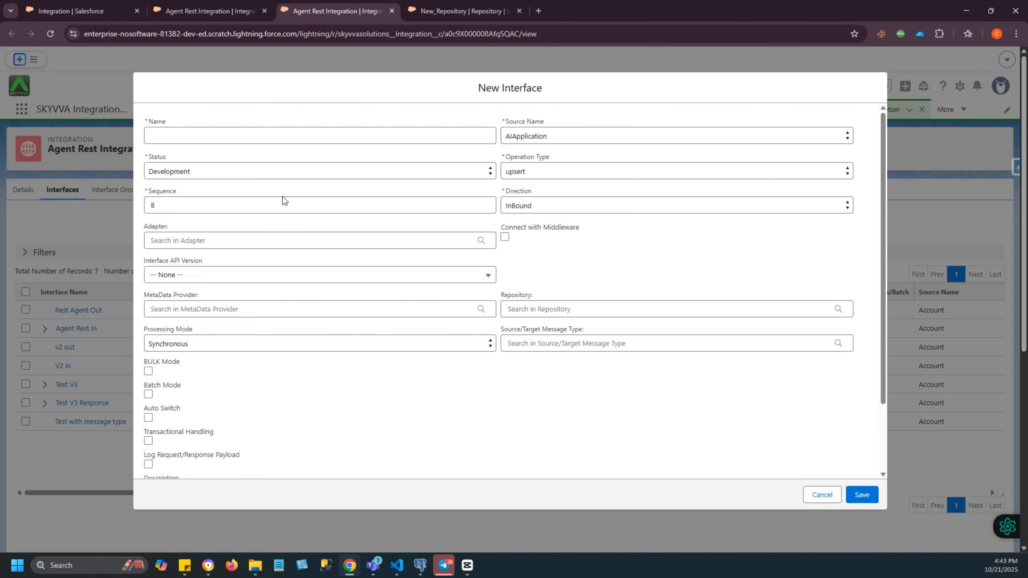
{"action": "left_click", "coordinate": [235, 129]}
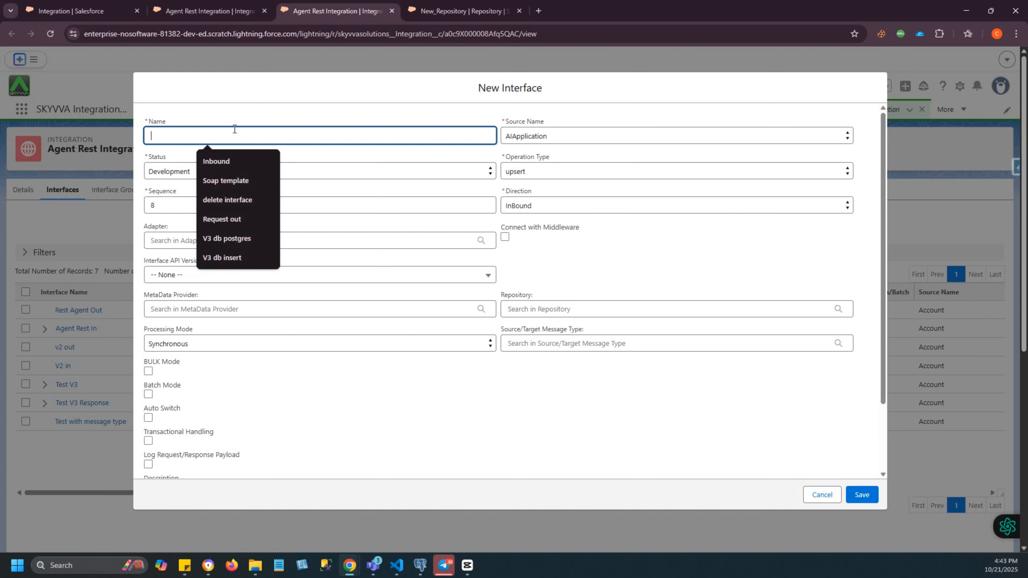
{"action": "type", "text": "Test001"}
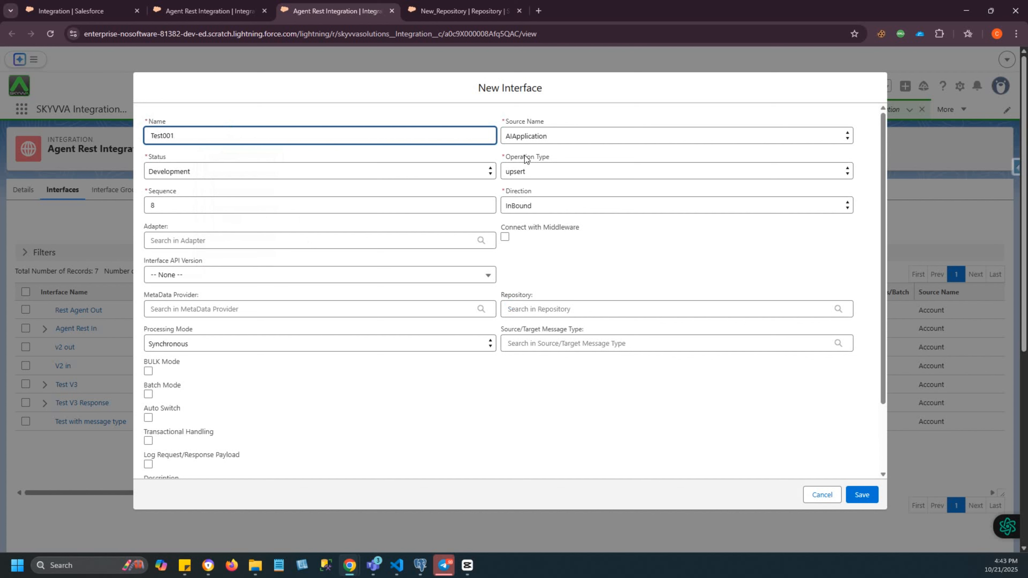
{"action": "left_click", "coordinate": [539, 135]}
{"action": "left_click", "coordinate": [530, 395]}
- Set the Test001 interface's direction to OutBound, its status to Deployed and its API version to V3
{"action": "left_click", "coordinate": [521, 205]}
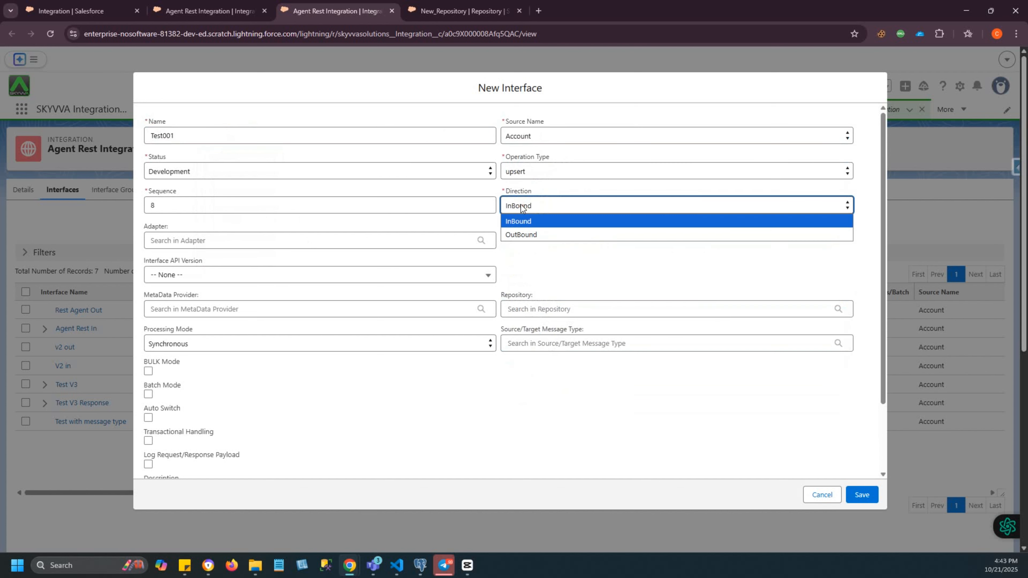
{"action": "key", "text": "Down"}
{"action": "key", "text": "Return"}
{"action": "left_click", "coordinate": [185, 173]}
{"action": "left_click", "coordinate": [184, 199]}
{"action": "left_click", "coordinate": [183, 275]}
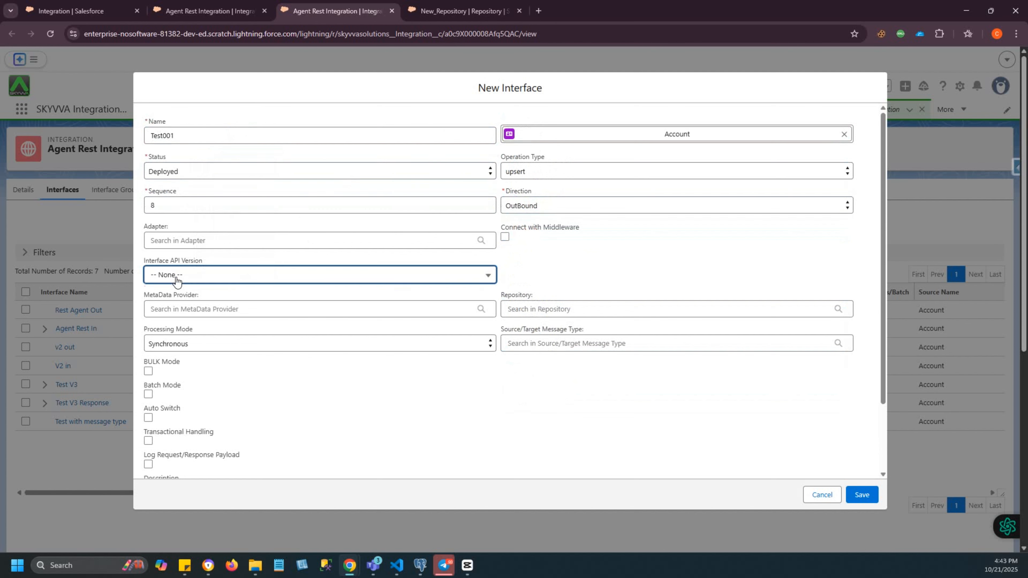
{"action": "left_click", "coordinate": [174, 337]}
- Assign Test_metadata_provider, New_Repository and the Request message type to the Test001 interface and save it
{"action": "left_click", "coordinate": [187, 310]}
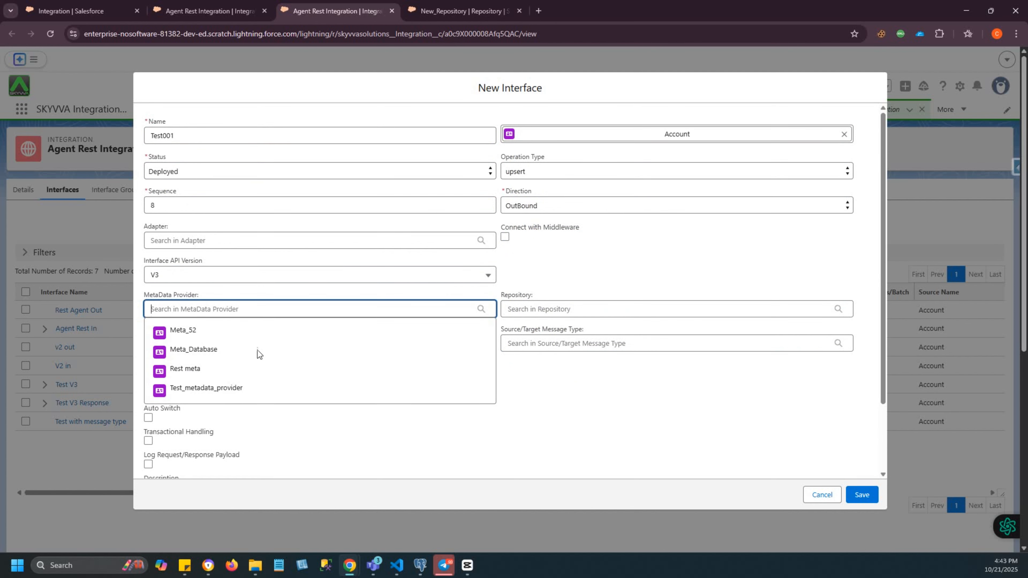
{"action": "left_click", "coordinate": [206, 391]}
{"action": "left_click", "coordinate": [540, 311]}
{"action": "left_click", "coordinate": [544, 335]}
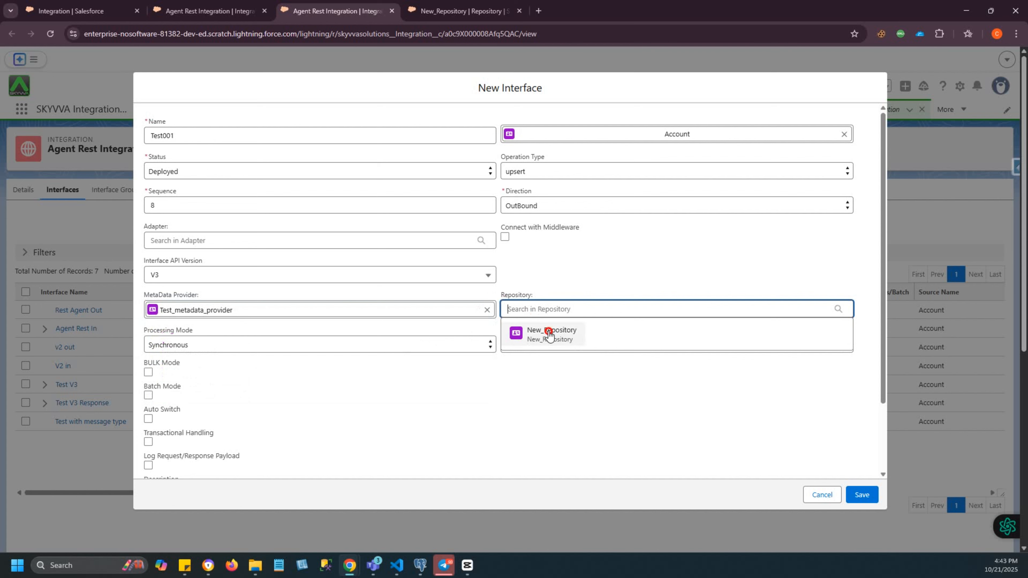
{"action": "left_click", "coordinate": [537, 344]}
{"action": "left_click", "coordinate": [541, 366]}
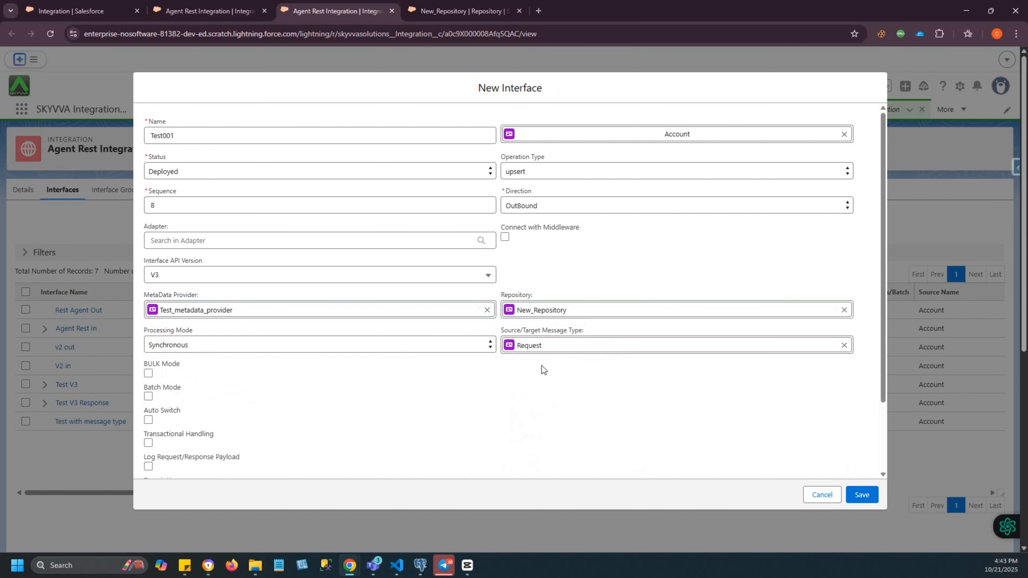
{"action": "scroll", "coordinate": [688, 418], "scroll_direction": "down", "scroll_amount": 2}
{"action": "left_click", "coordinate": [862, 494]}
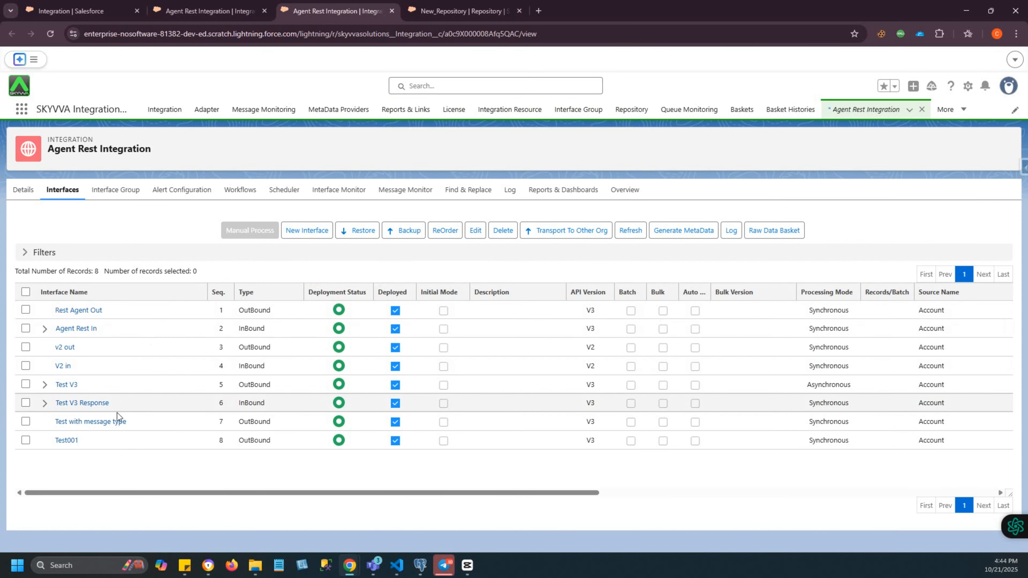
- Open the Test001 interface's mapping and expand the target Request down to the Account fields in its body
{"action": "left_click", "coordinate": [67, 441]}
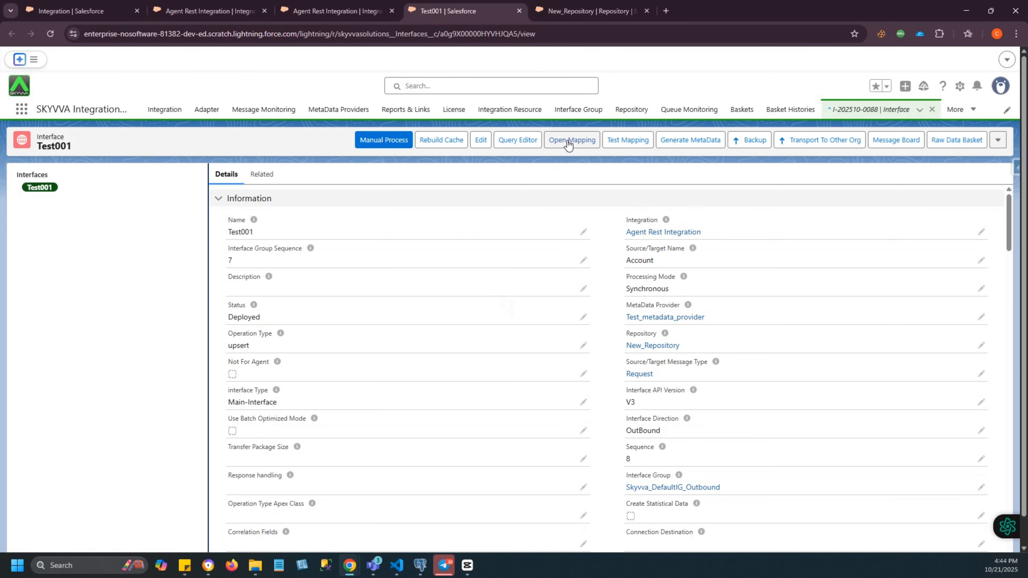
{"action": "left_click", "coordinate": [569, 145]}
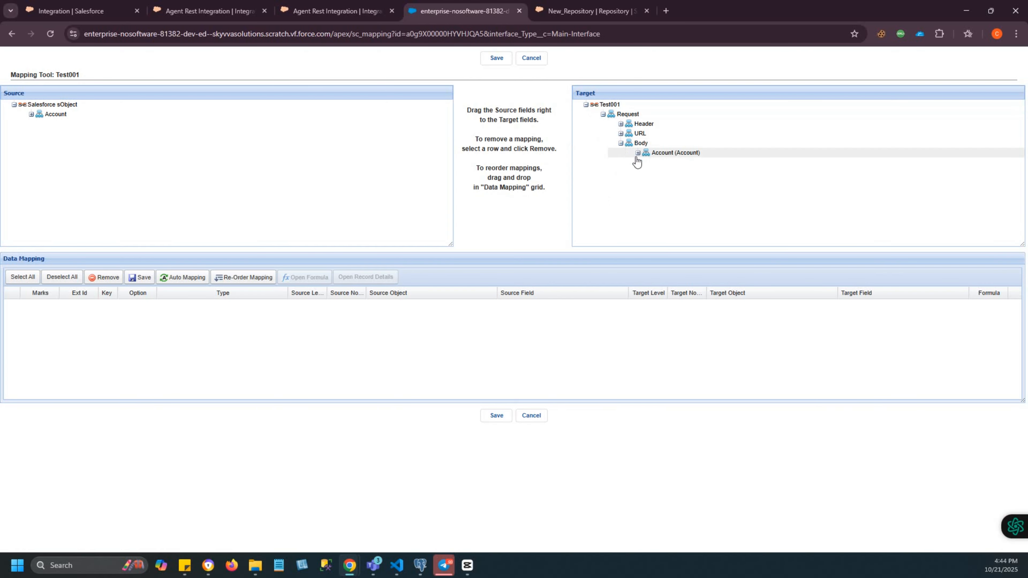
{"action": "left_click", "coordinate": [638, 153]}
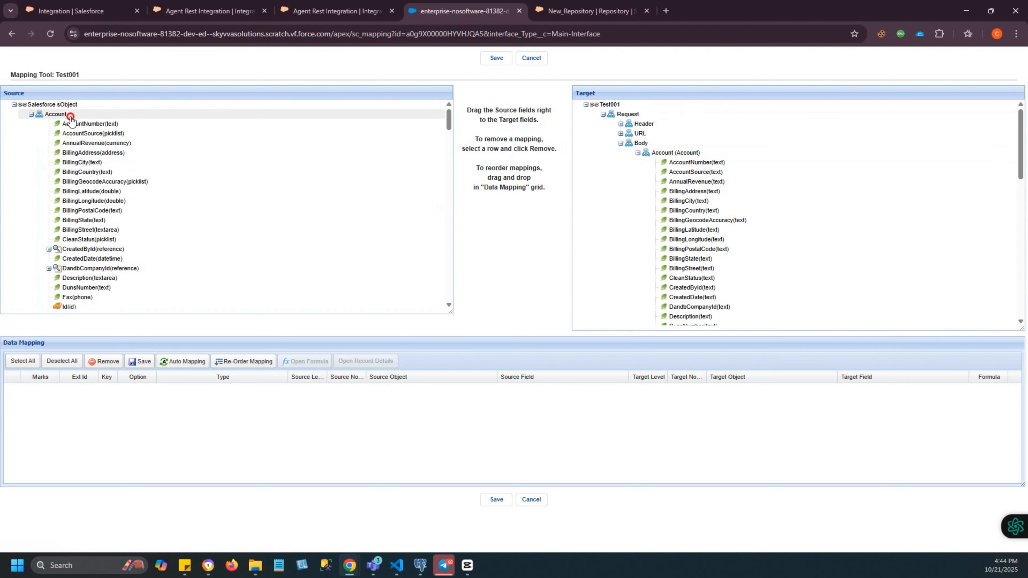
- Map the source Account object and its Name field to the Account object and Name field in the request body
{"action": "left_click_drag", "start_coordinate": [68, 115], "coordinate": [665, 157]}
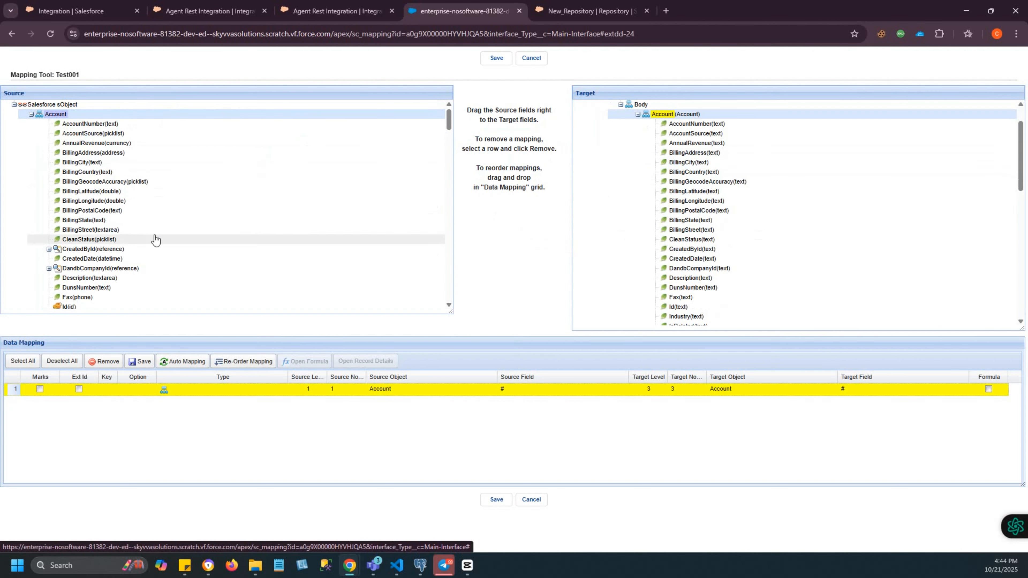
{"action": "scroll", "coordinate": [108, 291], "scroll_direction": "down", "scroll_amount": 2}
{"action": "scroll", "coordinate": [108, 291], "scroll_direction": "down", "scroll_amount": 2}
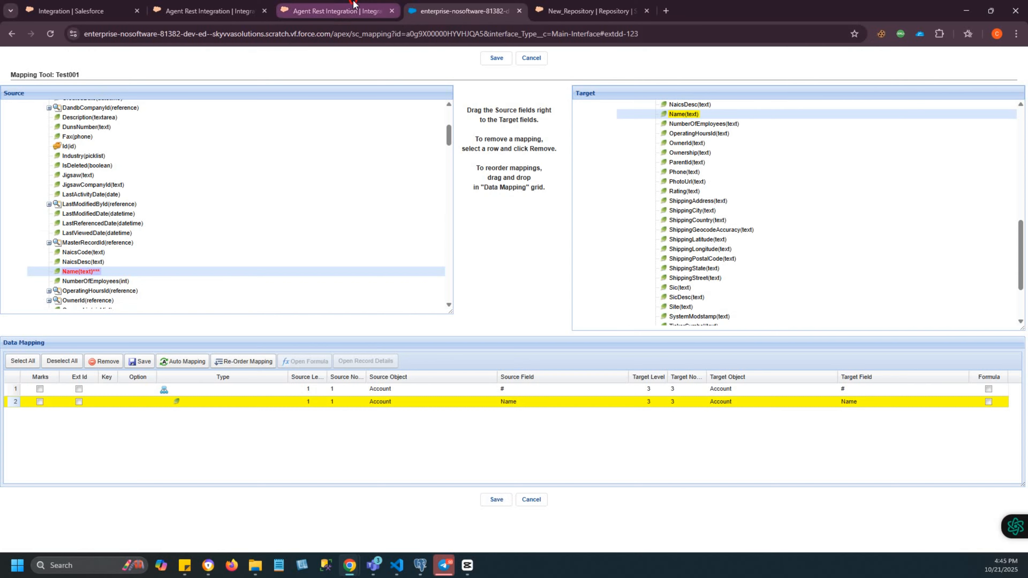
- Return to the New_Repository record page
{"action": "left_click", "coordinate": [336, 11]}
{"action": "left_click", "coordinate": [591, 11]}
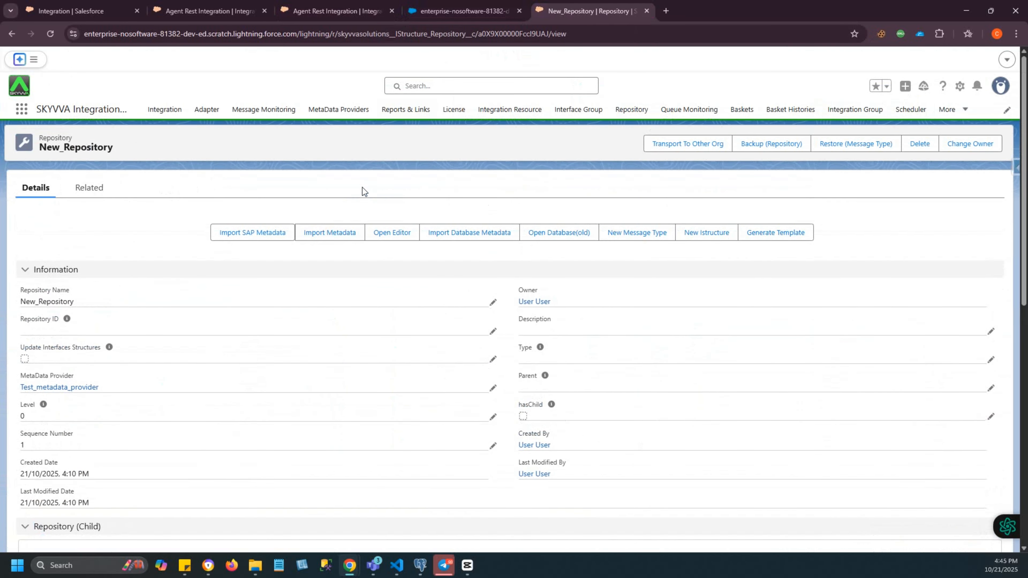